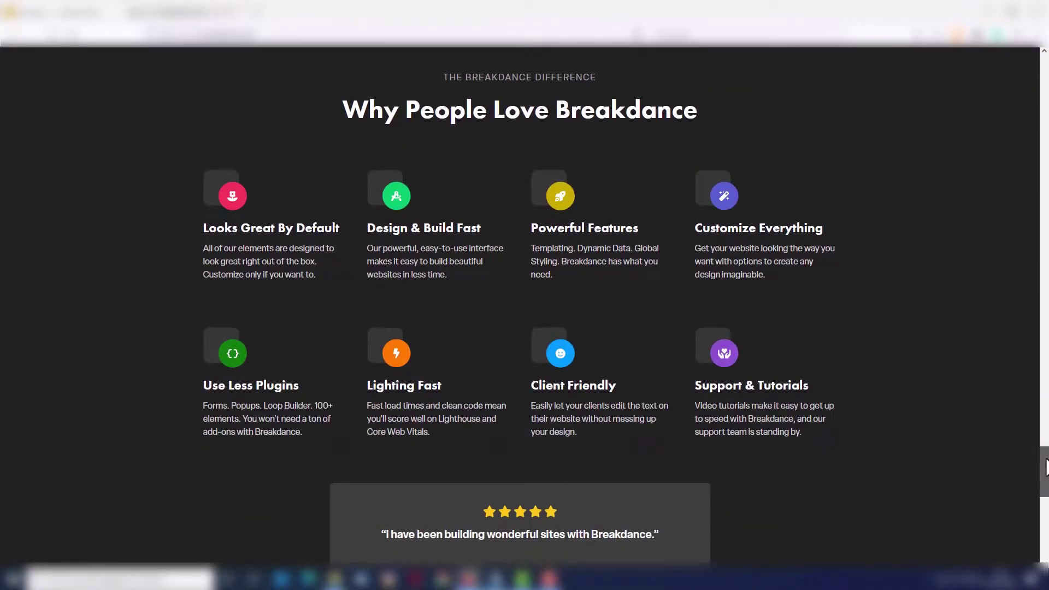
Jump from the 'Why People Love Breakdance' grid back to the homepage's top hero.
{"action": "key", "text": "Home"}
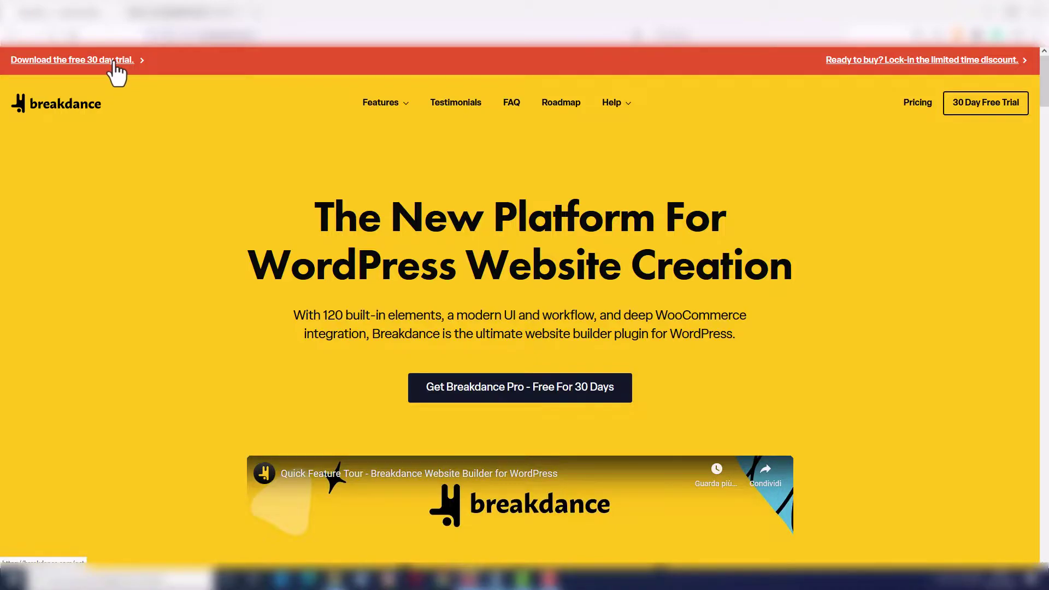
Open the free 30-day trial page to view the $149/year offer, then drop Columns onto Video page.
{"action": "left_click", "coordinate": [115, 62]}
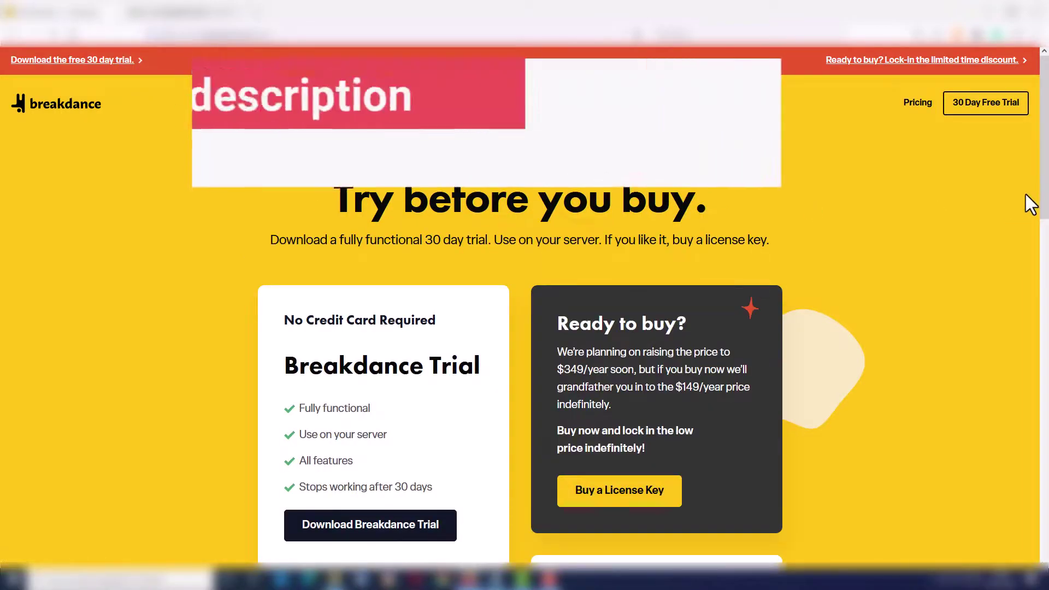
{"action": "scroll", "coordinate": [1044, 134], "scroll_direction": "down", "scroll_amount": 1}
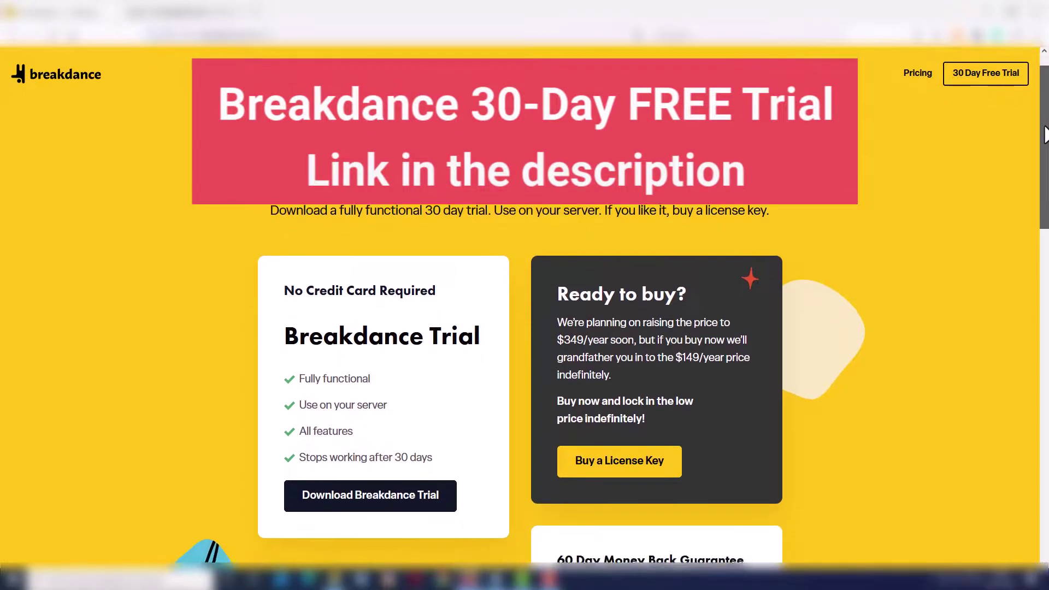
{"action": "left_click_drag", "start_coordinate": [1044, 134], "coordinate": [1045, 161]}
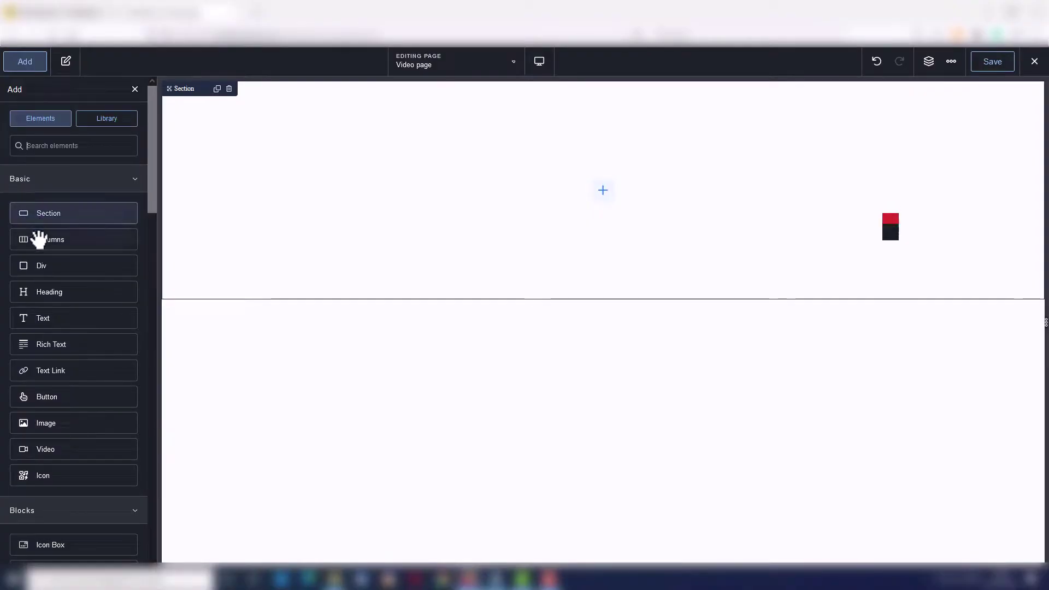
{"action": "left_click_drag", "start_coordinate": [35, 236], "coordinate": [454, 213]}
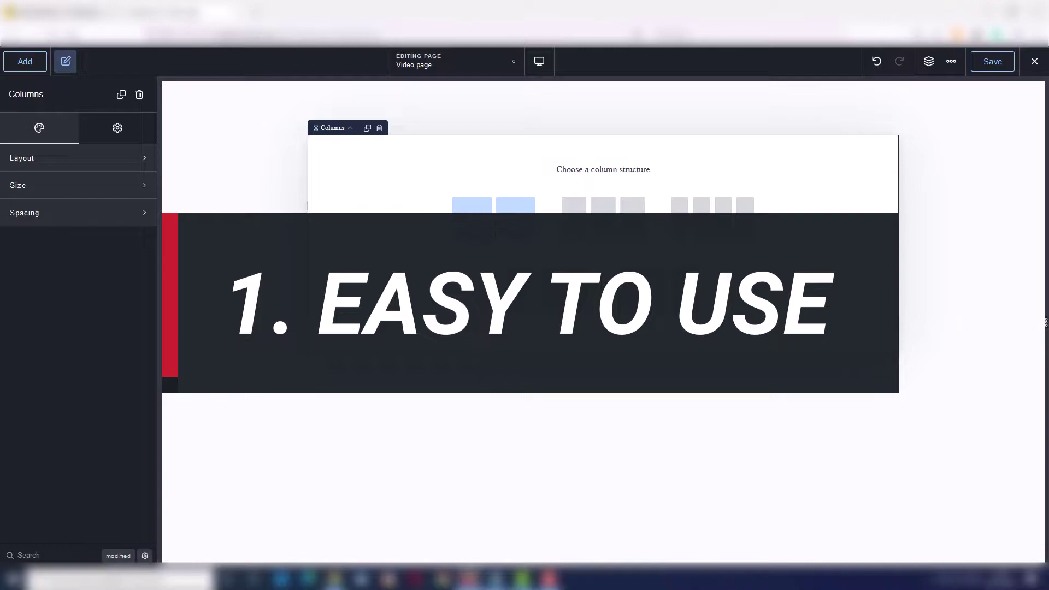
Make the columns a two-column layout with a Heading on the left and an Image on the right.
{"action": "left_click", "coordinate": [472, 207]}
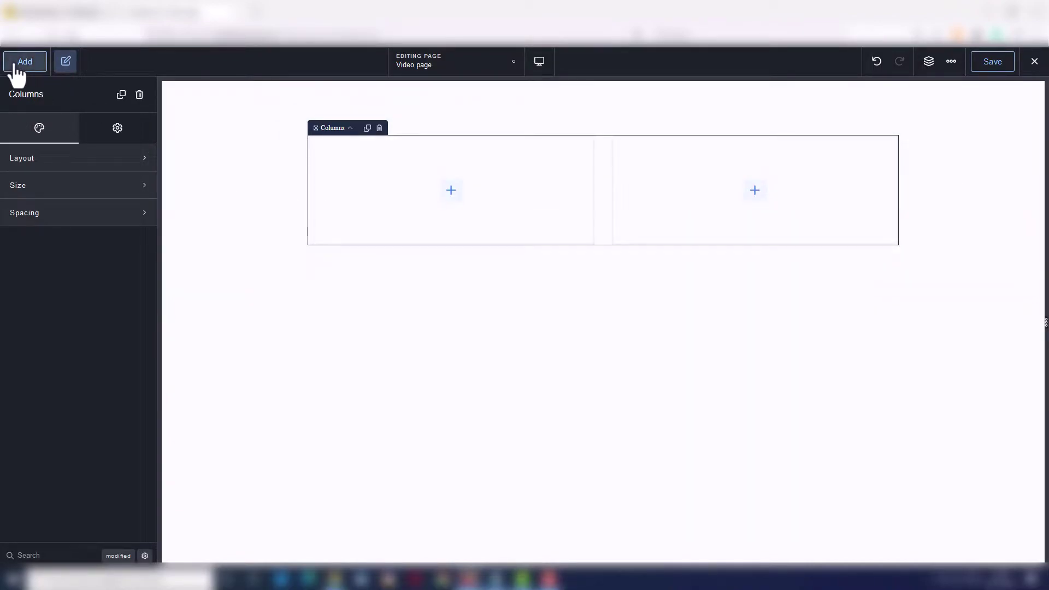
{"action": "left_click", "coordinate": [21, 62]}
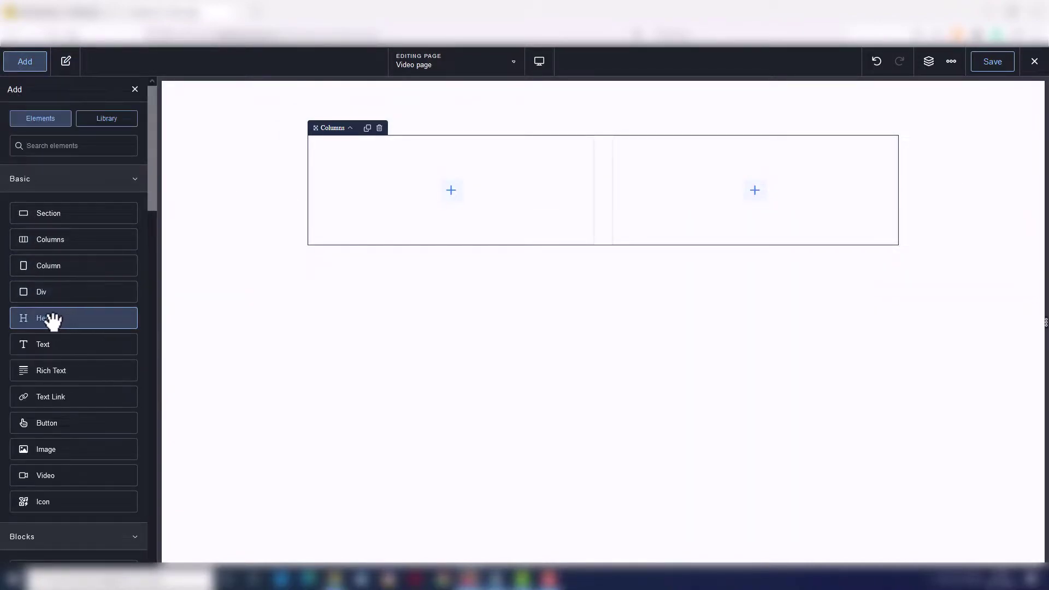
{"action": "left_click_drag", "start_coordinate": [53, 322], "coordinate": [383, 188]}
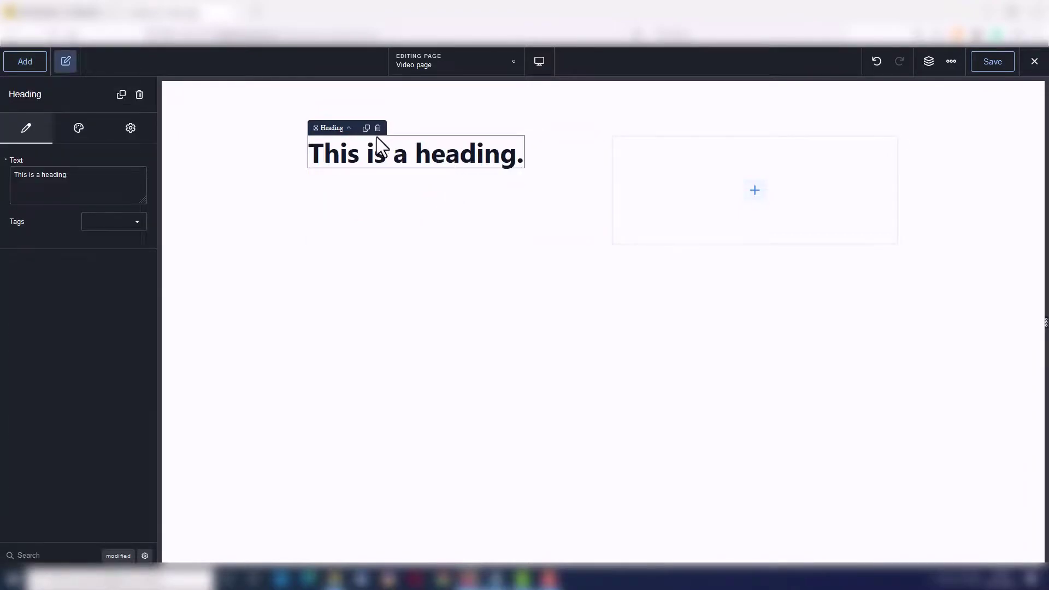
{"action": "left_click", "coordinate": [17, 66]}
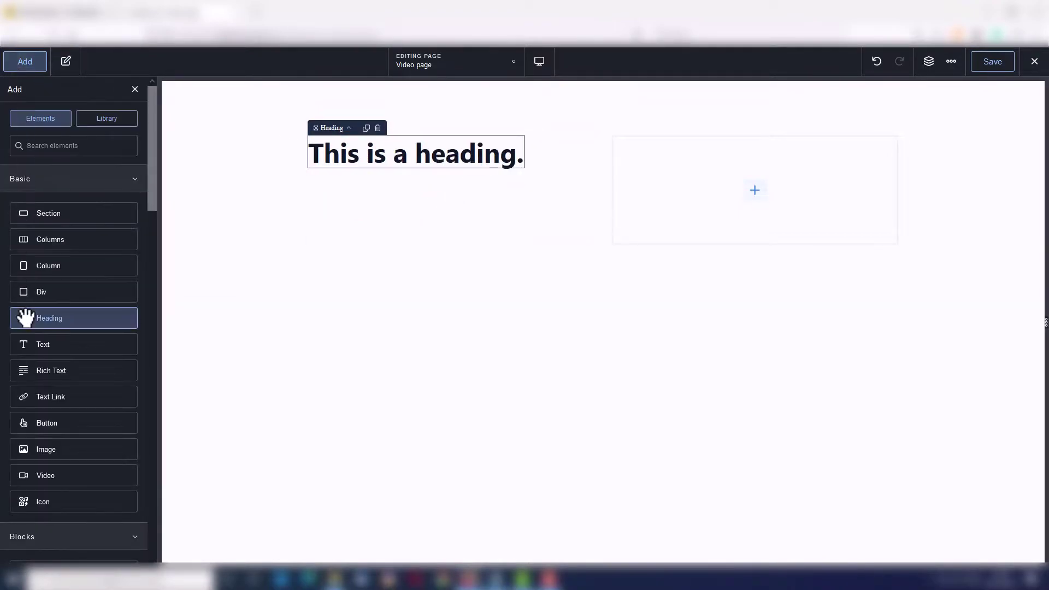
{"action": "left_click_drag", "start_coordinate": [61, 452], "coordinate": [730, 211]}
Add a .myfirstclass CSS selector and open it for editing.
{"action": "left_click", "coordinate": [951, 61]}
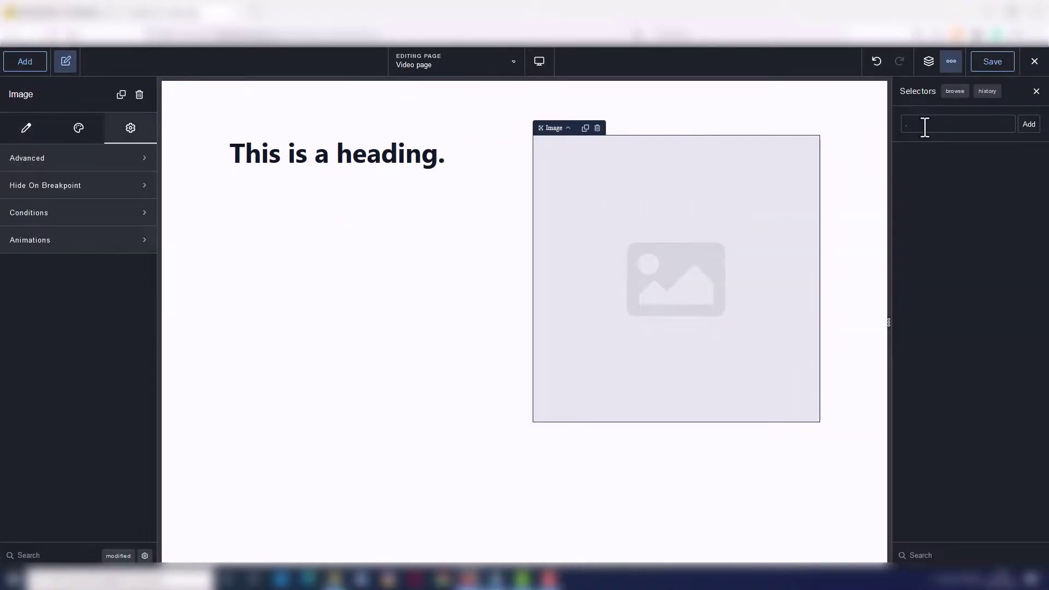
{"action": "type", "text": ".myfirst"}
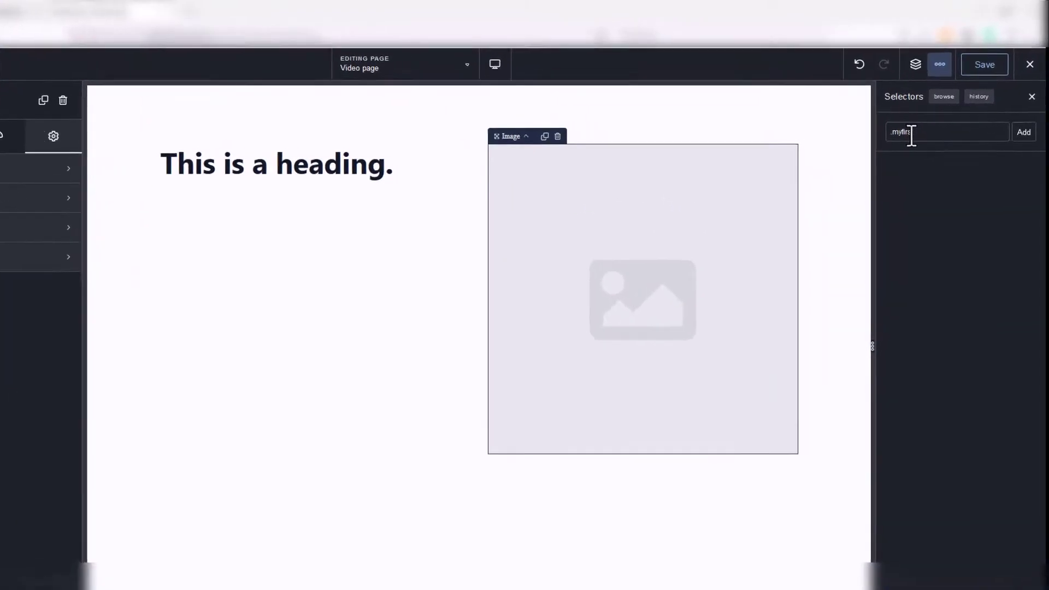
{"action": "type", "text": "clas"}
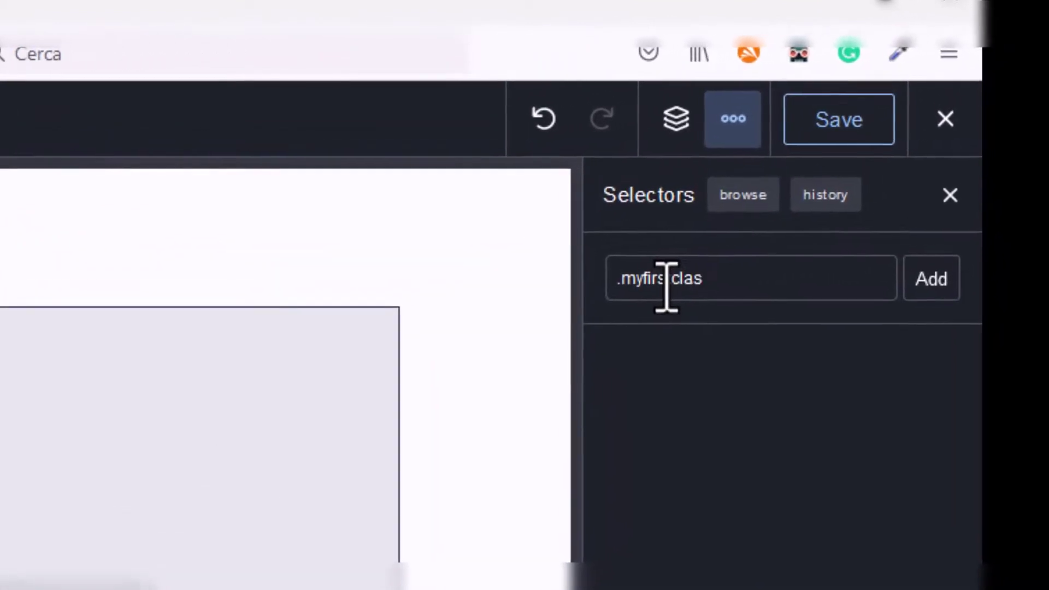
{"action": "type", "text": "s"}
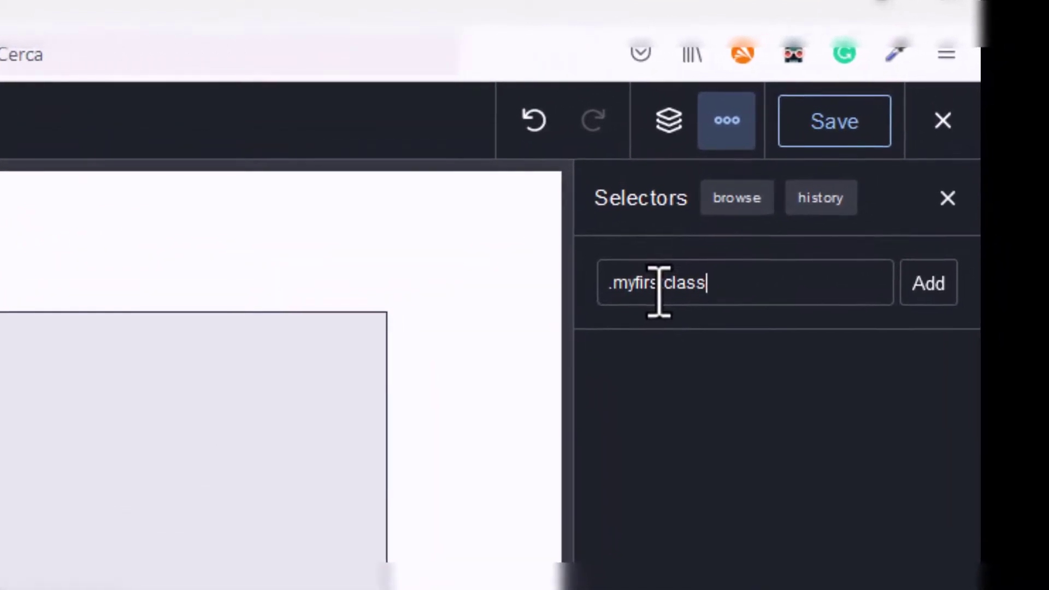
{"action": "left_click", "coordinate": [931, 285]}
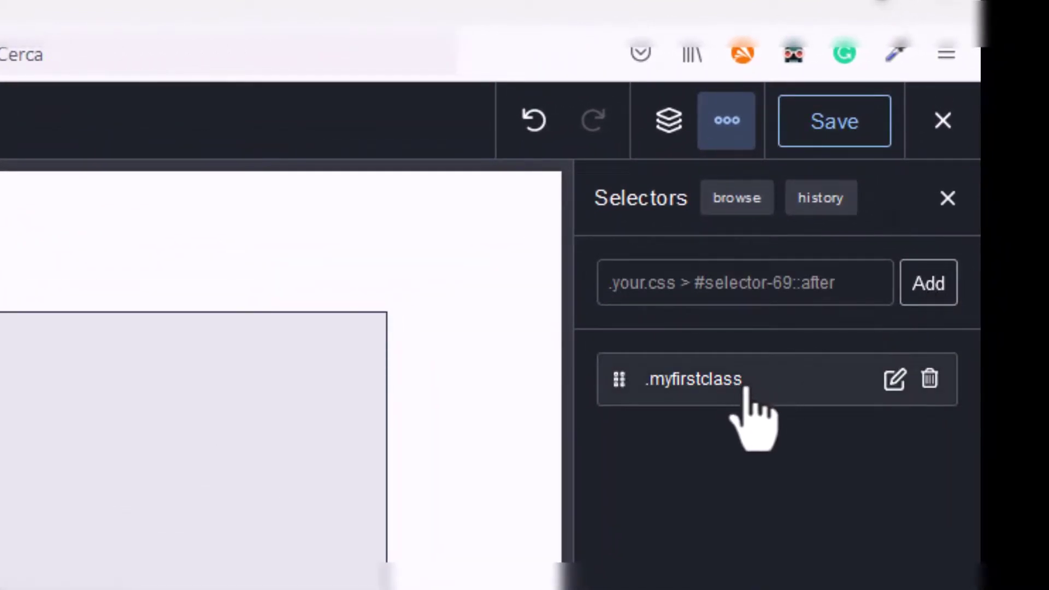
{"action": "left_click", "coordinate": [894, 379]}
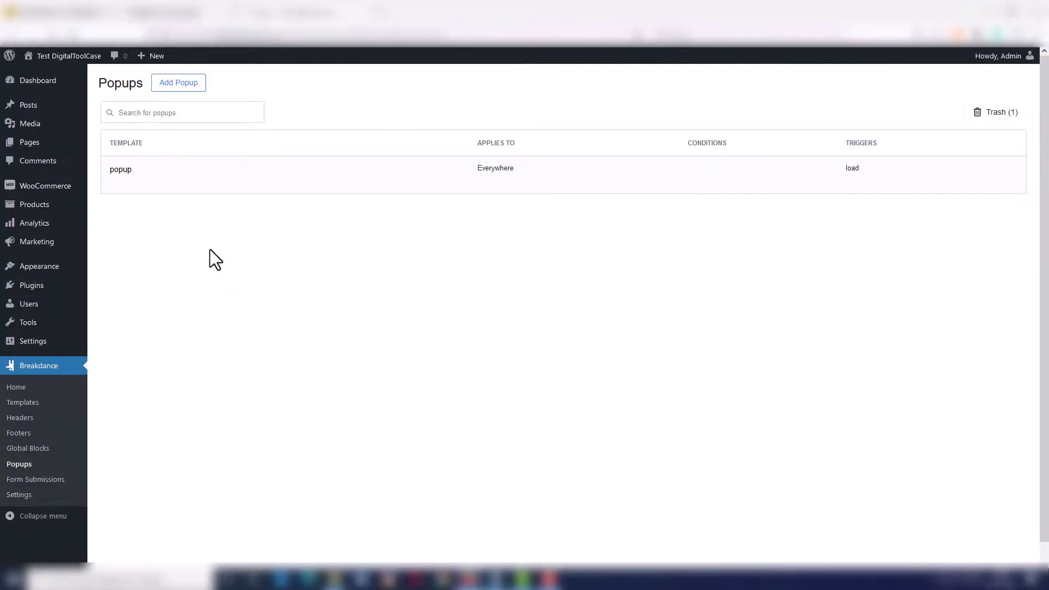
Add an empty display condition to the header image and view the condition types.
{"action": "mouse_move", "coordinate": [140, 183]}
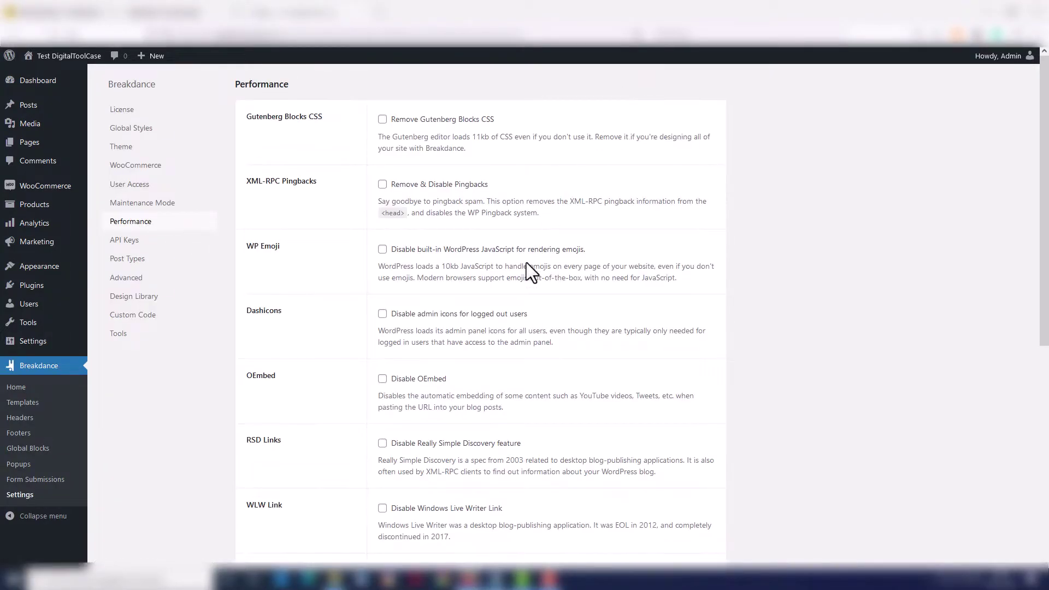
{"action": "scroll", "coordinate": [533, 273], "scroll_direction": "down", "scroll_amount": 1}
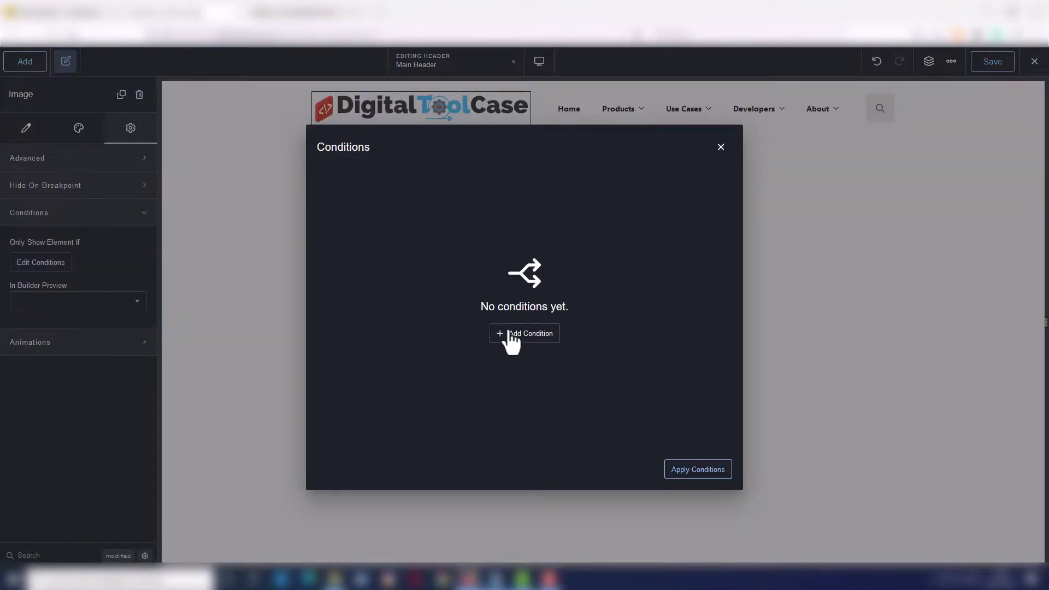
{"action": "left_click", "coordinate": [511, 334]}
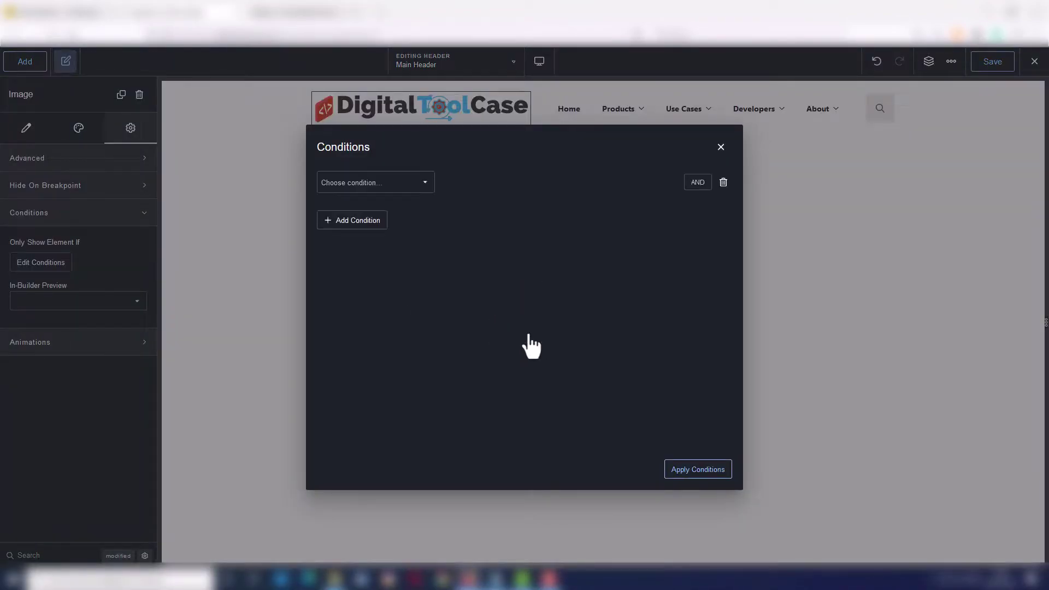
{"action": "left_click", "coordinate": [393, 185]}
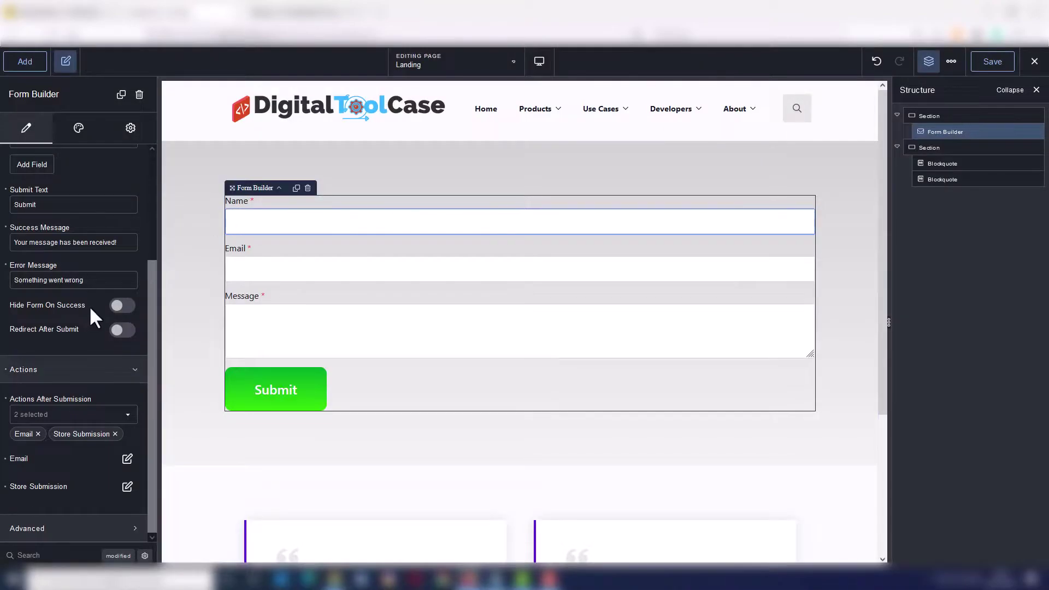
Expand the Landing form's Name field, float its Advanced options beside the form, then close them.
{"action": "scroll", "coordinate": [89, 306], "scroll_direction": "up", "scroll_amount": 3}
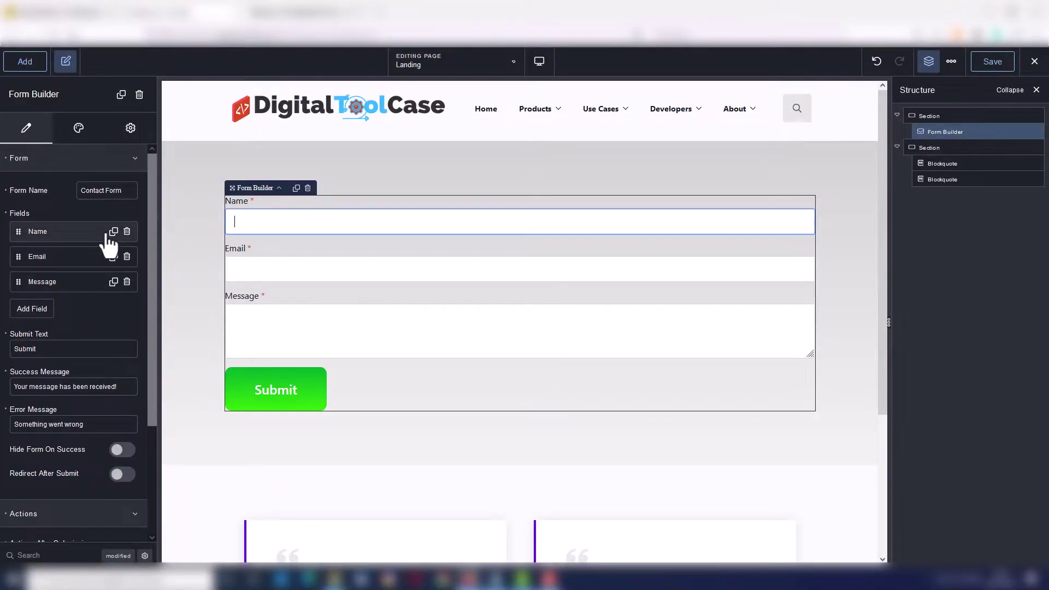
{"action": "left_click", "coordinate": [48, 235]}
{"action": "left_click", "coordinate": [117, 338]}
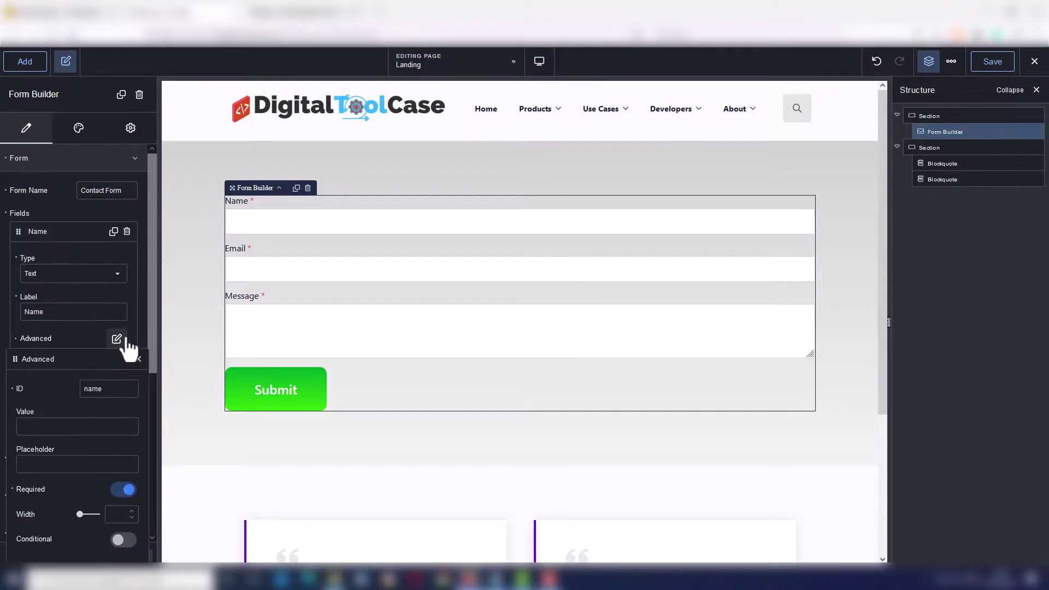
{"action": "left_click_drag", "start_coordinate": [113, 344], "coordinate": [172, 216]}
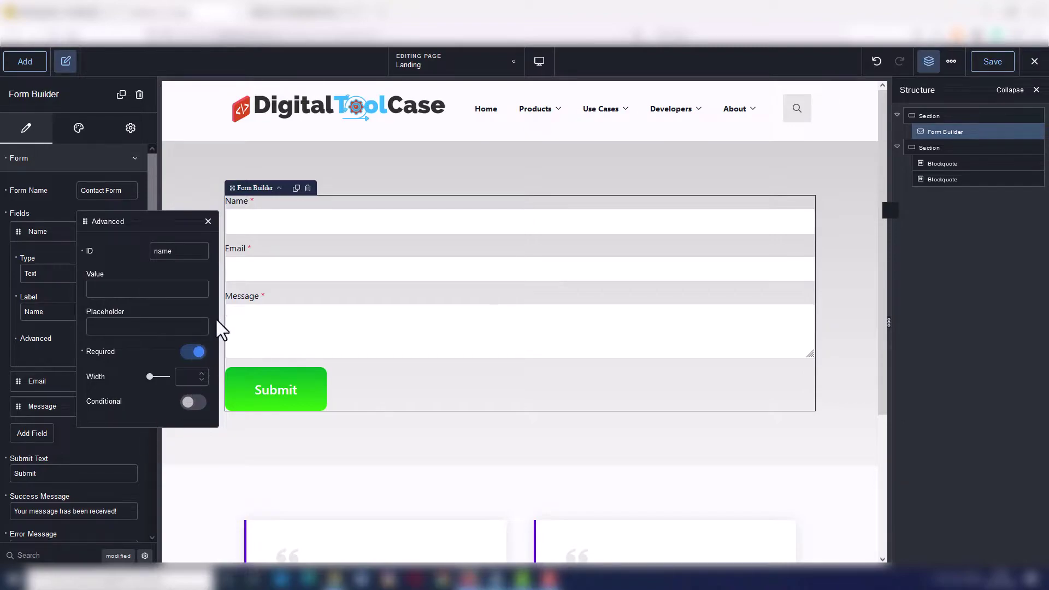
{"action": "left_click", "coordinate": [213, 233]}
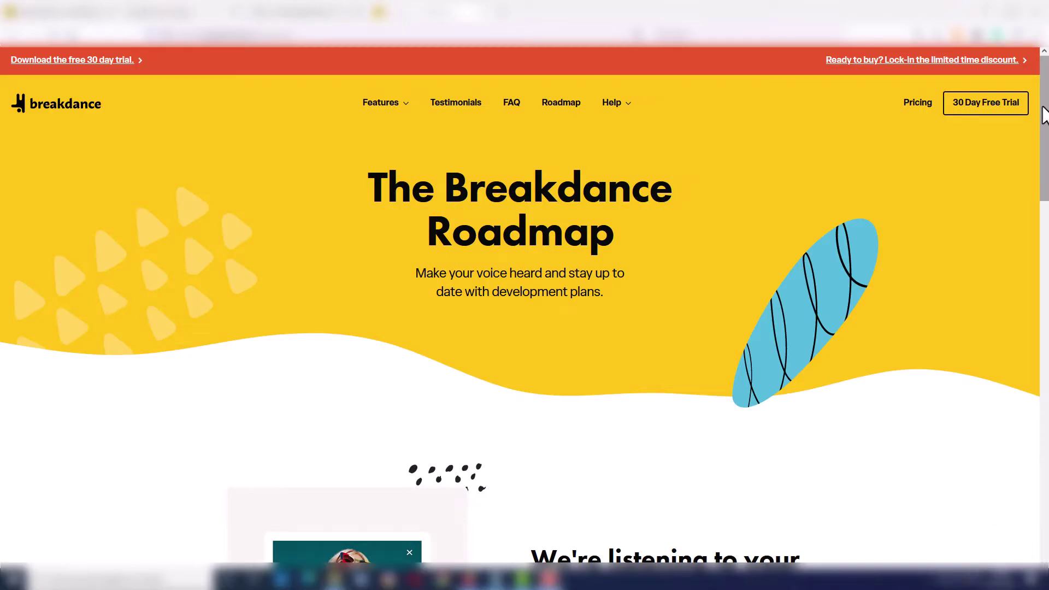
Scroll down the Roadmap page and open the Feature Requests Board.
{"action": "left_click_drag", "start_coordinate": [1042, 109], "coordinate": [1043, 221]}
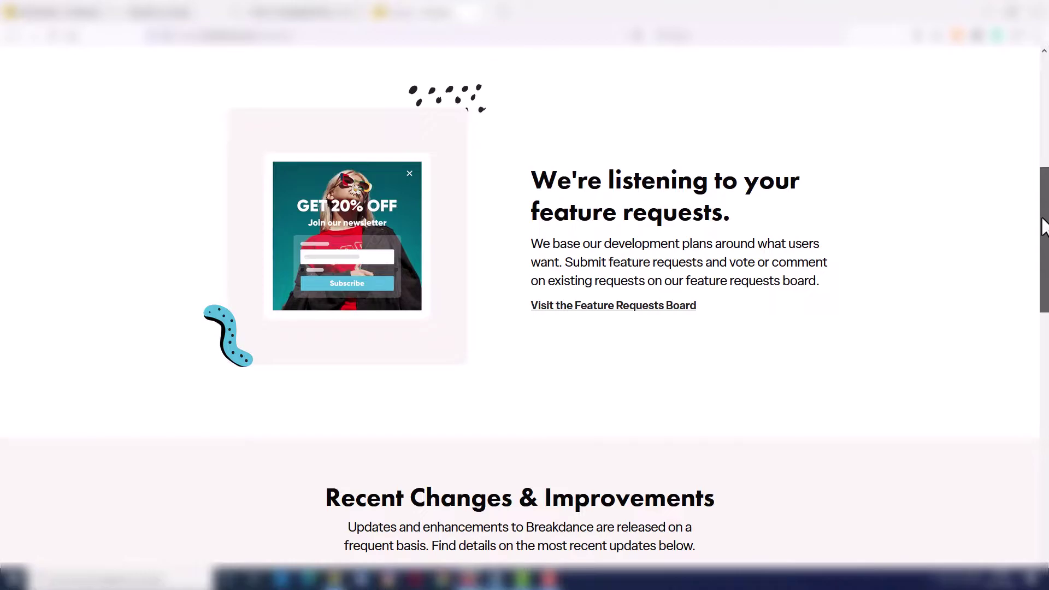
{"action": "left_click_drag", "start_coordinate": [1043, 225], "coordinate": [1043, 225]}
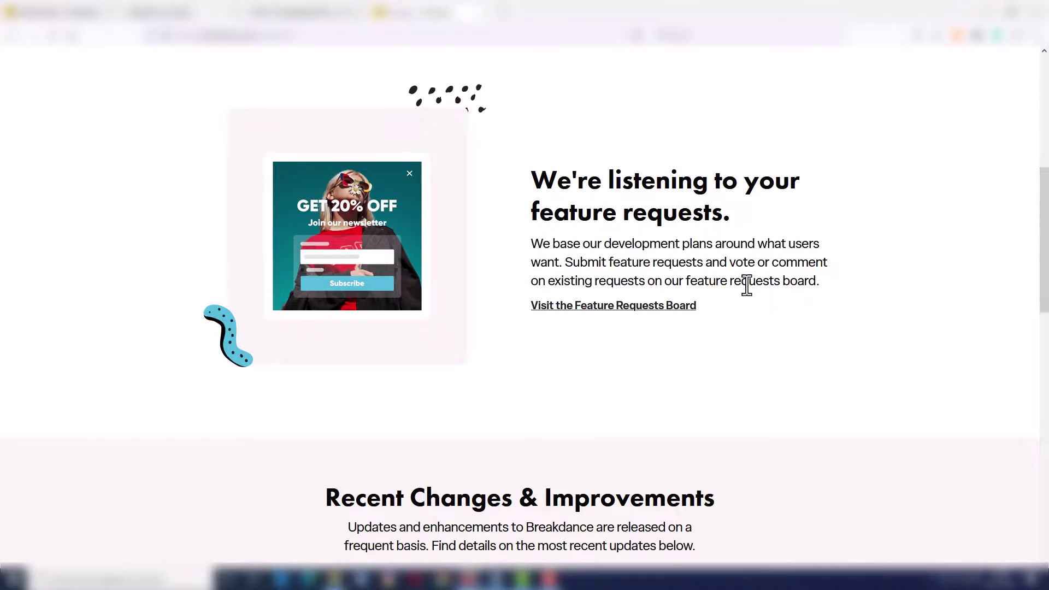
{"action": "left_click", "coordinate": [641, 306]}
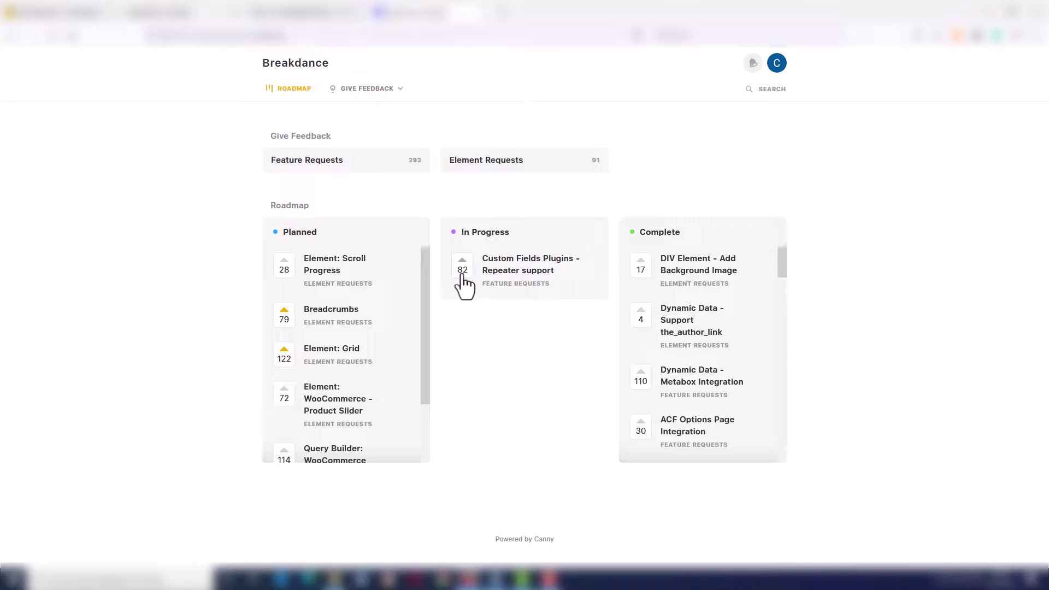
Browse the feature requests, return to the Roadmap, and scroll to Recent Changes & Improvements.
{"action": "scroll", "coordinate": [425, 269], "scroll_direction": "down", "scroll_amount": 2}
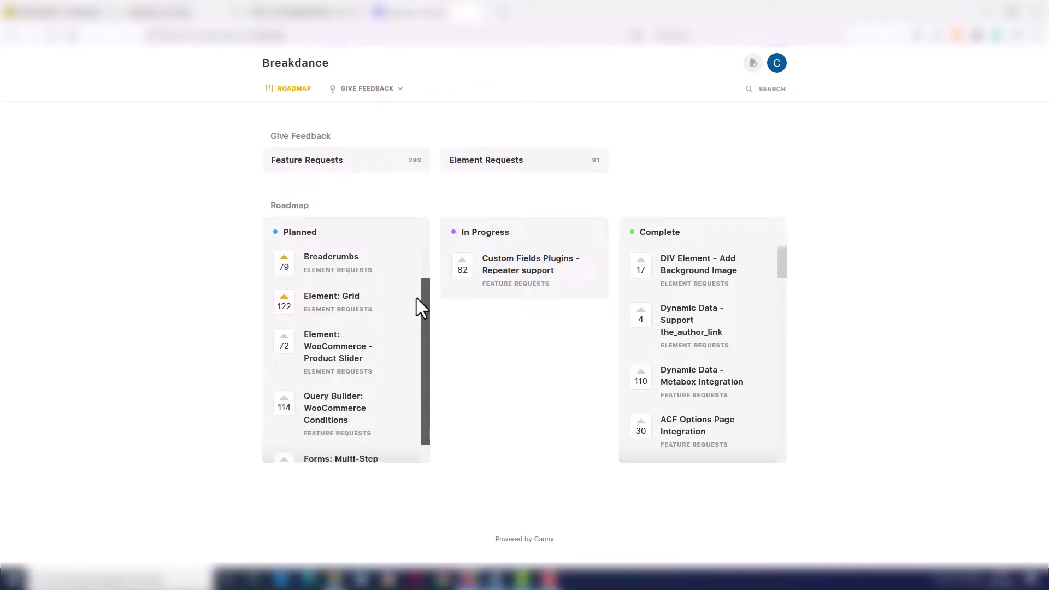
{"action": "scroll", "coordinate": [419, 309], "scroll_direction": "down", "scroll_amount": 1}
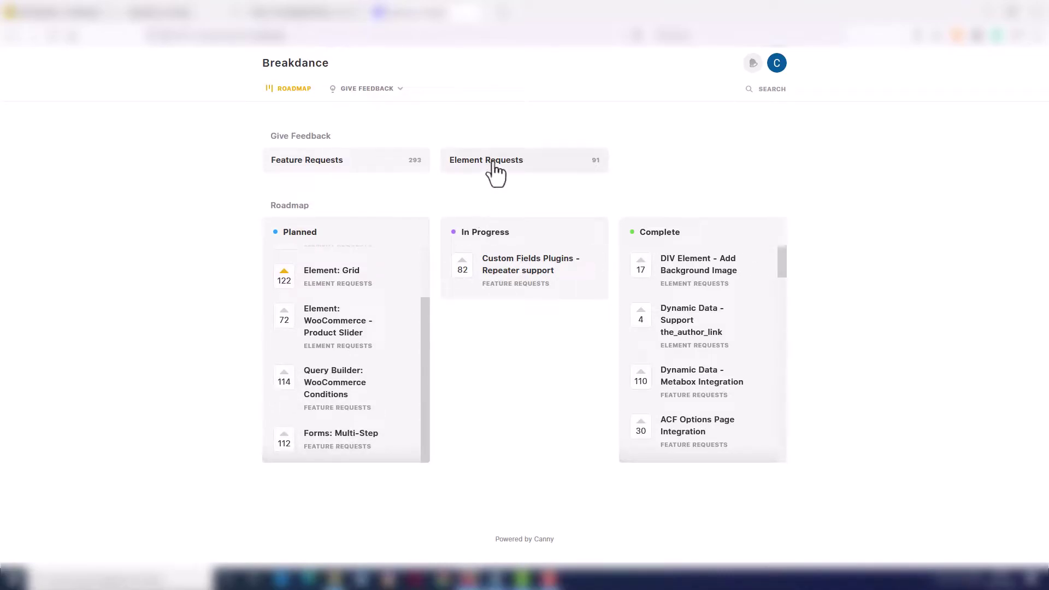
{"action": "key", "text": "alt+Left"}
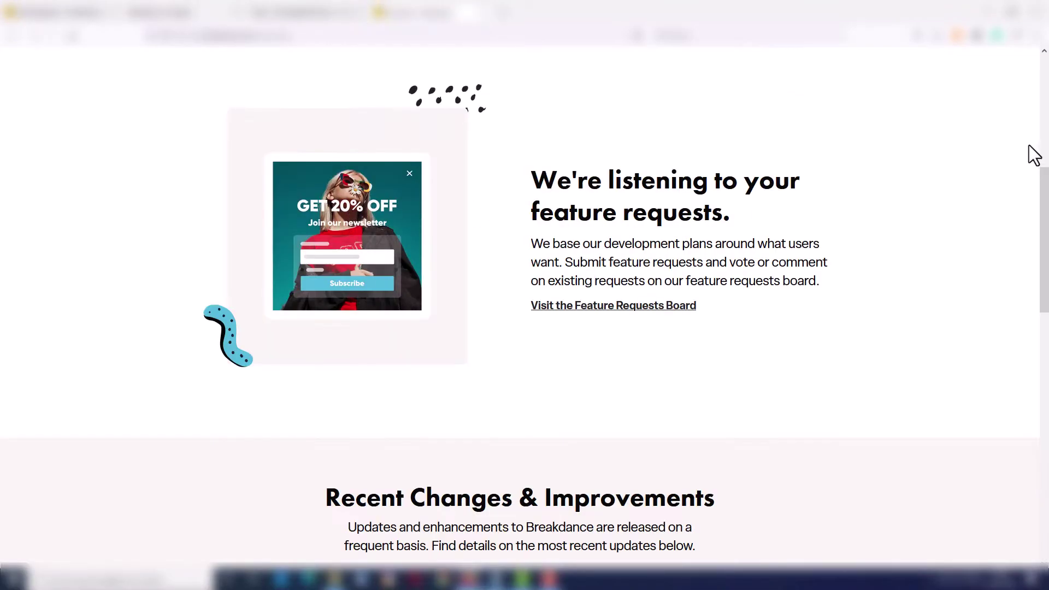
{"action": "left_click_drag", "start_coordinate": [1044, 197], "coordinate": [1047, 321]}
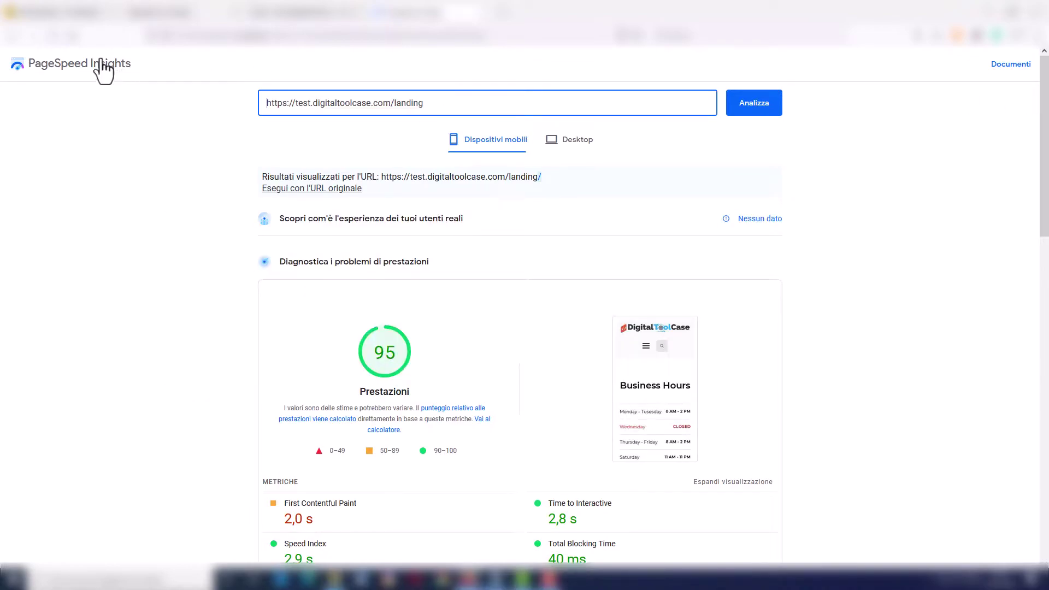
Select the analysed landing-page URL in the PageSpeed Insights mobile report scoring 95.
{"action": "left_click_drag", "start_coordinate": [443, 104], "coordinate": [208, 104]}
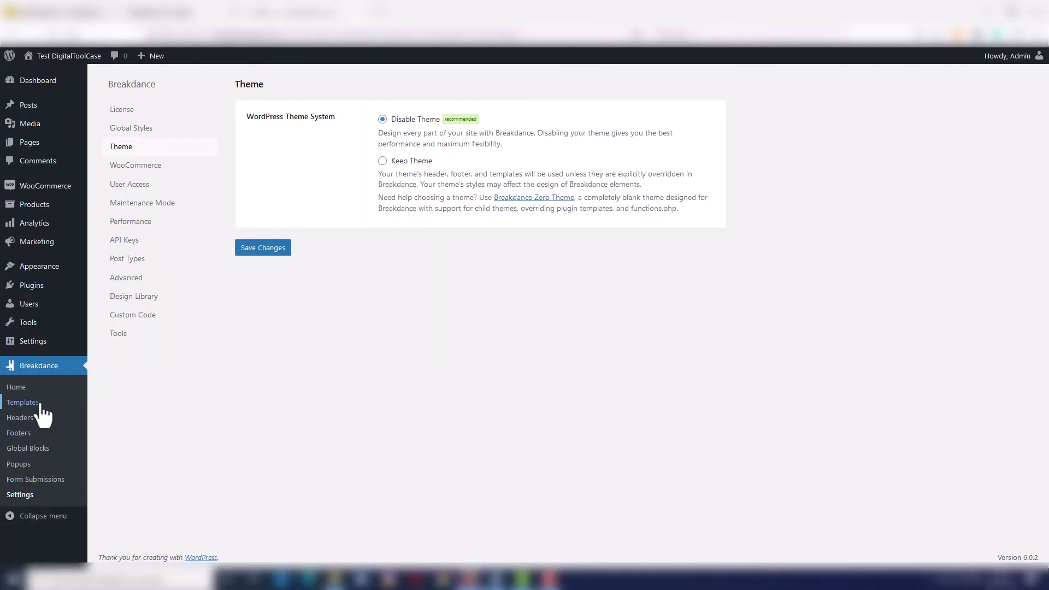
Go to Breakdance Templates and start a new template to see the available template types.
{"action": "left_click", "coordinate": [30, 404]}
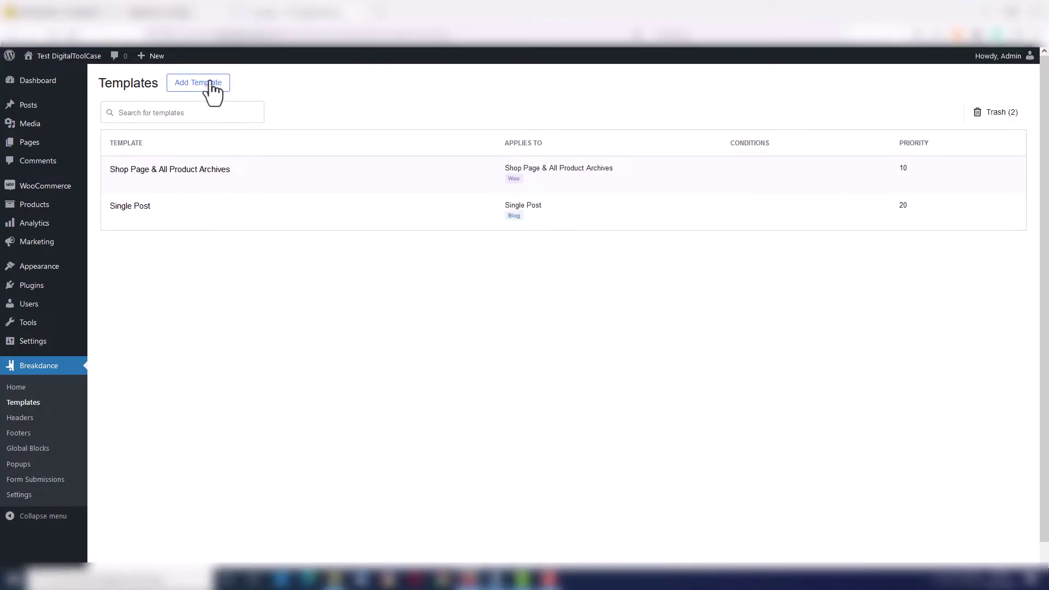
{"action": "left_click", "coordinate": [213, 92]}
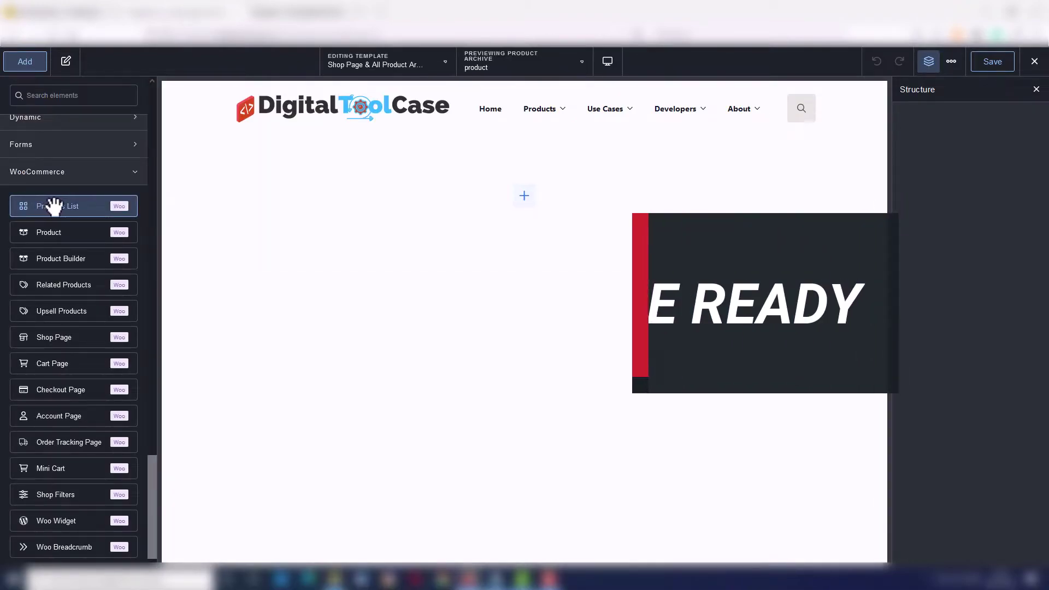
Add a Products List to the shop template with small purple secondary buttons and green Sale badges.
{"action": "left_click_drag", "start_coordinate": [52, 206], "coordinate": [321, 195]}
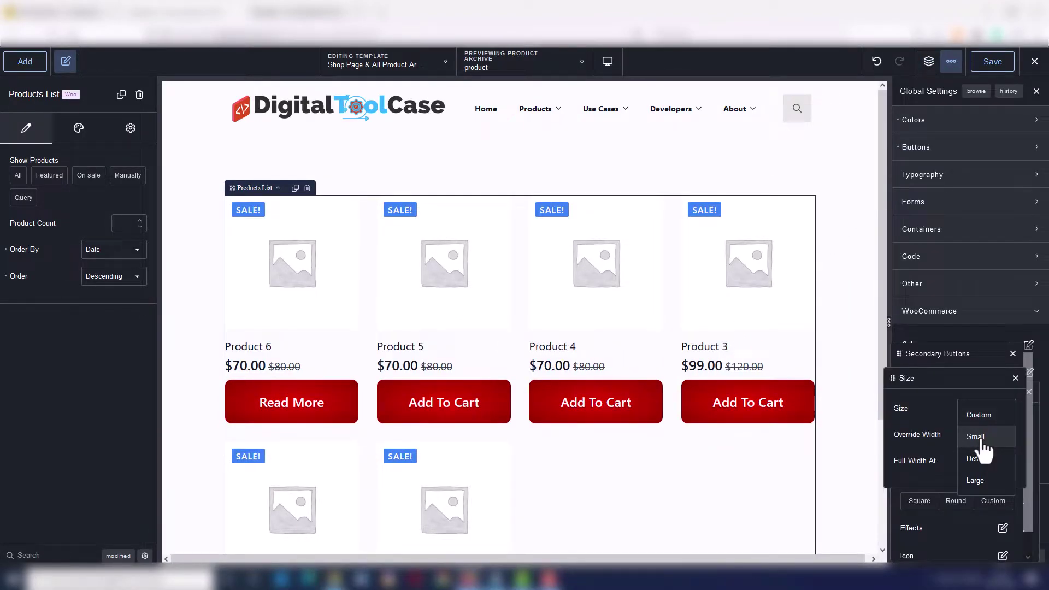
{"action": "left_click", "coordinate": [976, 438]}
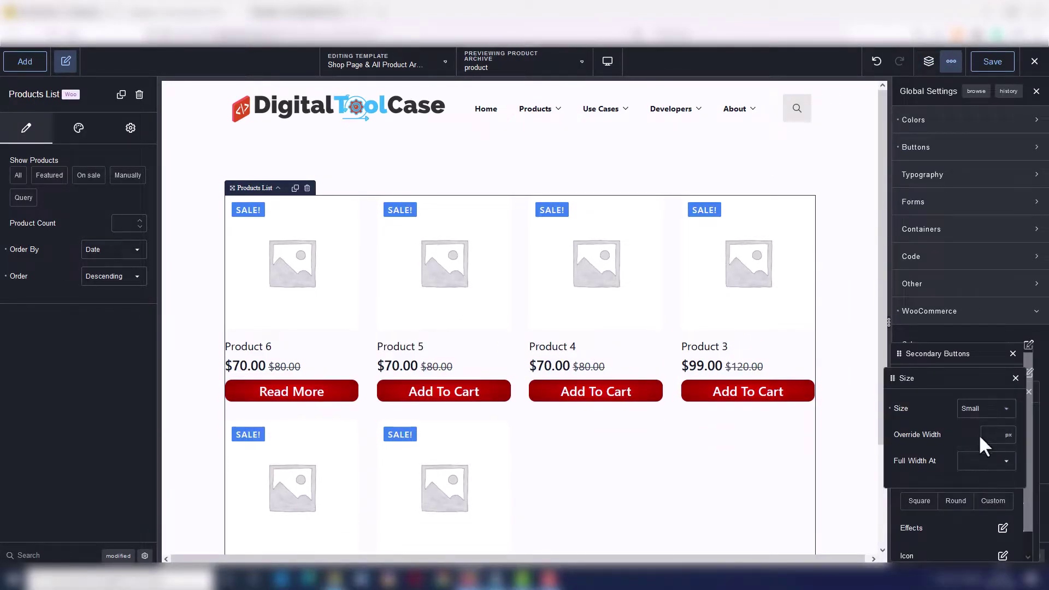
{"action": "left_click", "coordinate": [1016, 378]}
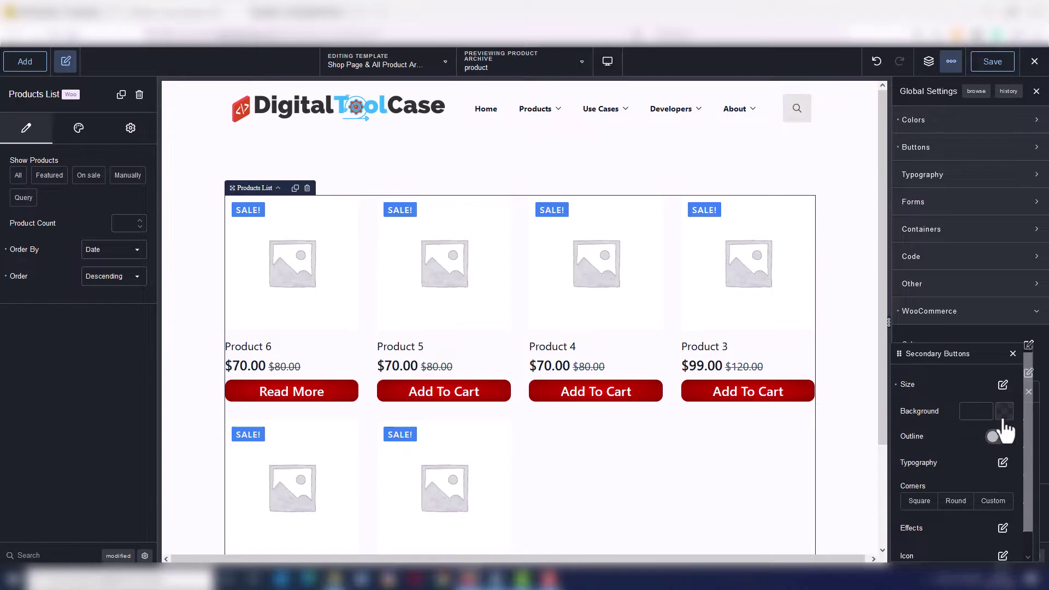
{"action": "left_click", "coordinate": [1004, 413]}
{"action": "left_click", "coordinate": [983, 420]}
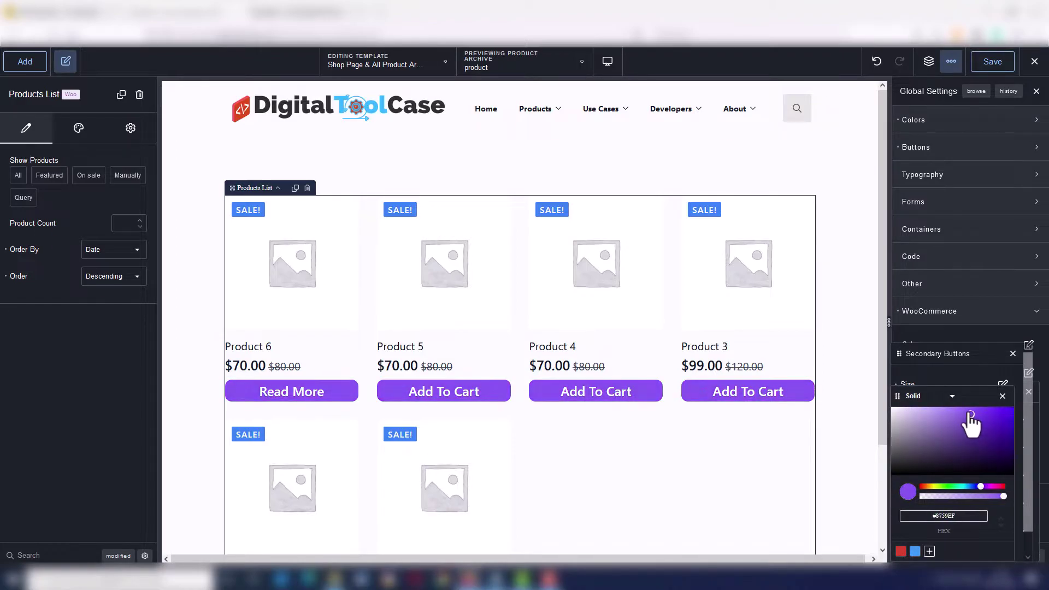
{"action": "left_click_drag", "start_coordinate": [952, 487], "coordinate": [946, 488]}
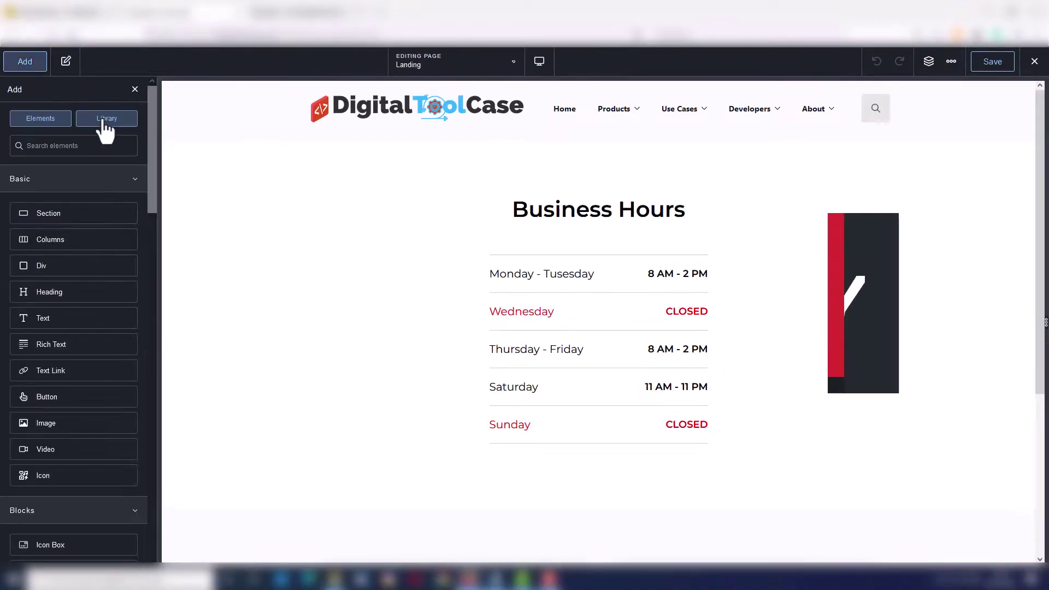
Insert the Image Box section from the library's Element Demos into the Landing page.
{"action": "left_click", "coordinate": [104, 120]}
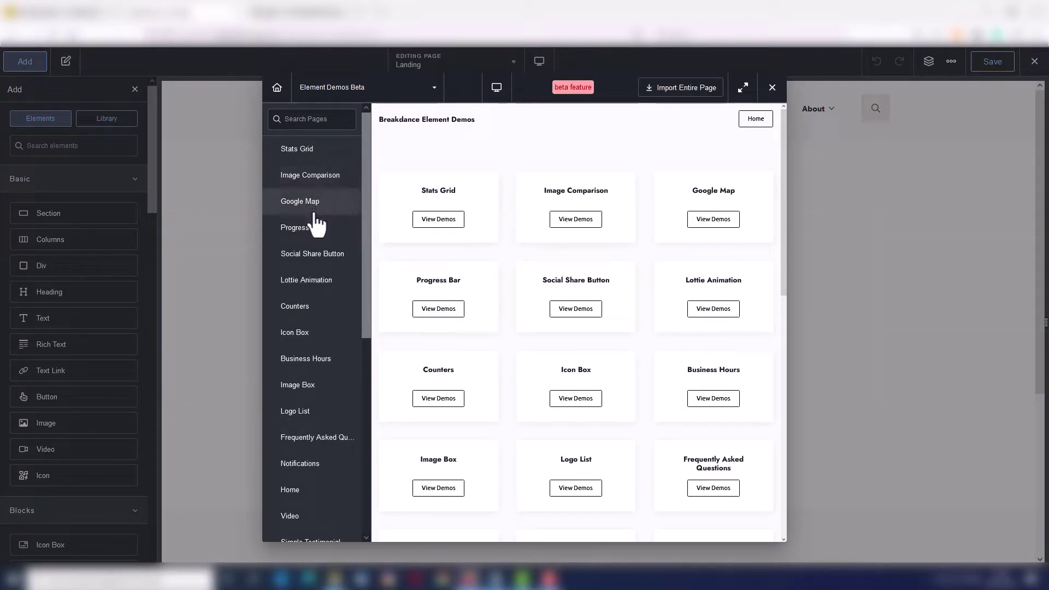
{"action": "left_click", "coordinate": [316, 286]}
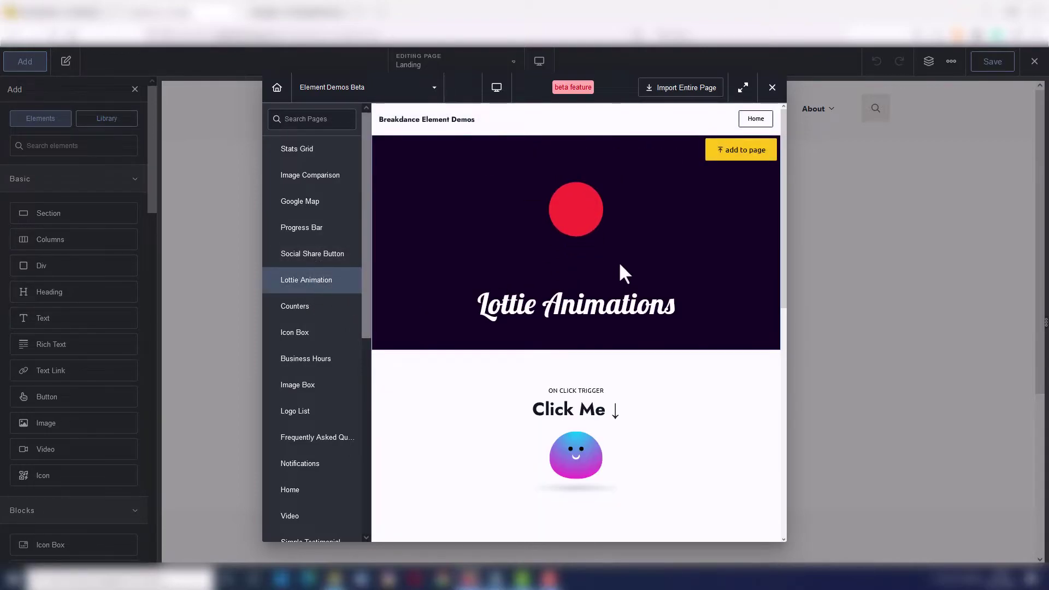
{"action": "left_click", "coordinate": [303, 385]}
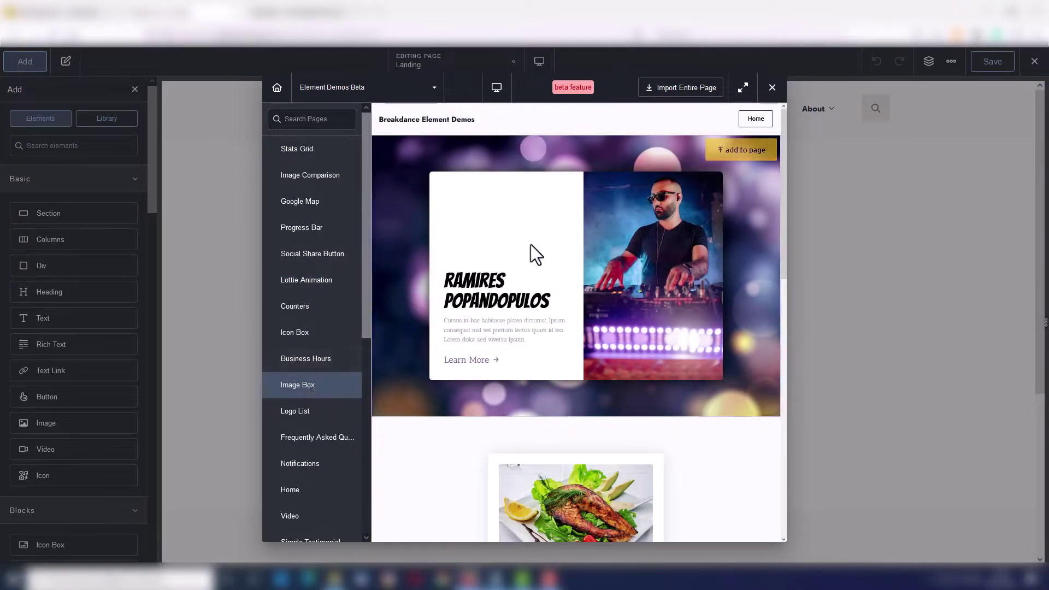
{"action": "left_click", "coordinate": [752, 152]}
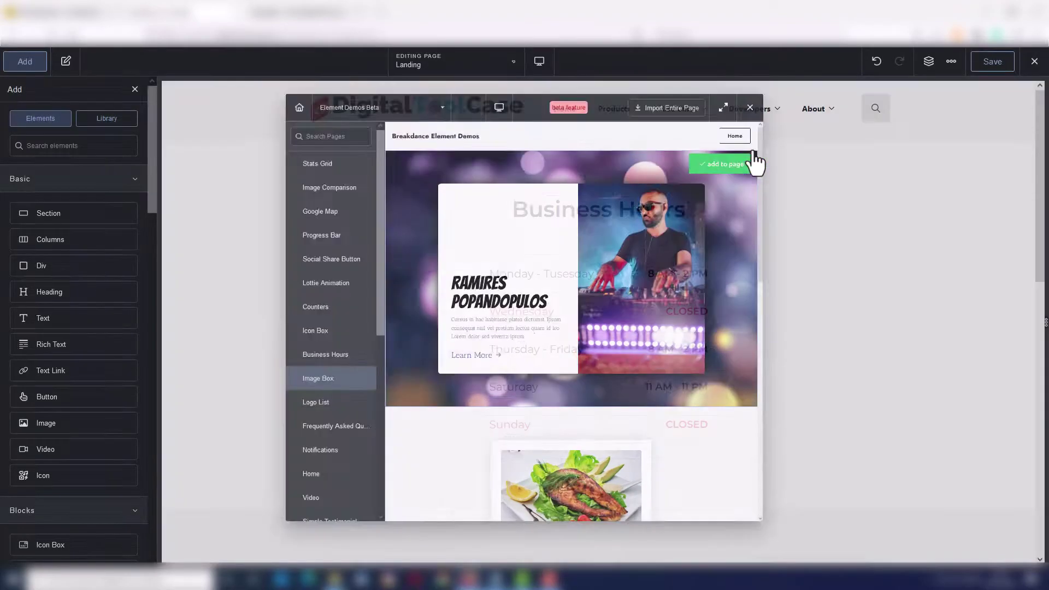
Add the Business Hours section from This Website's Landing page and open its actions menu.
{"action": "left_click", "coordinate": [366, 88]}
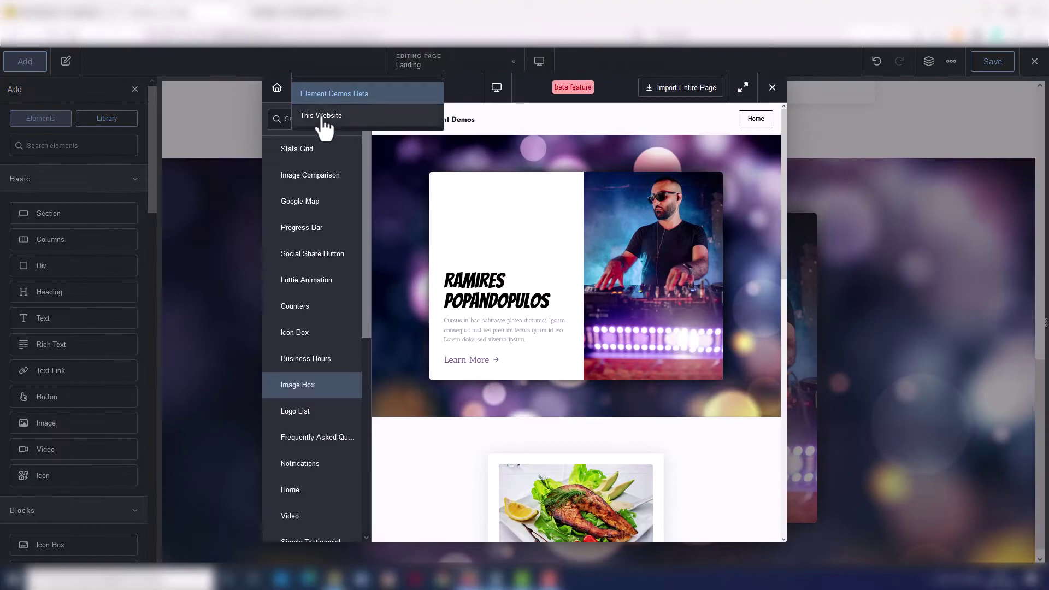
{"action": "left_click", "coordinate": [321, 117]}
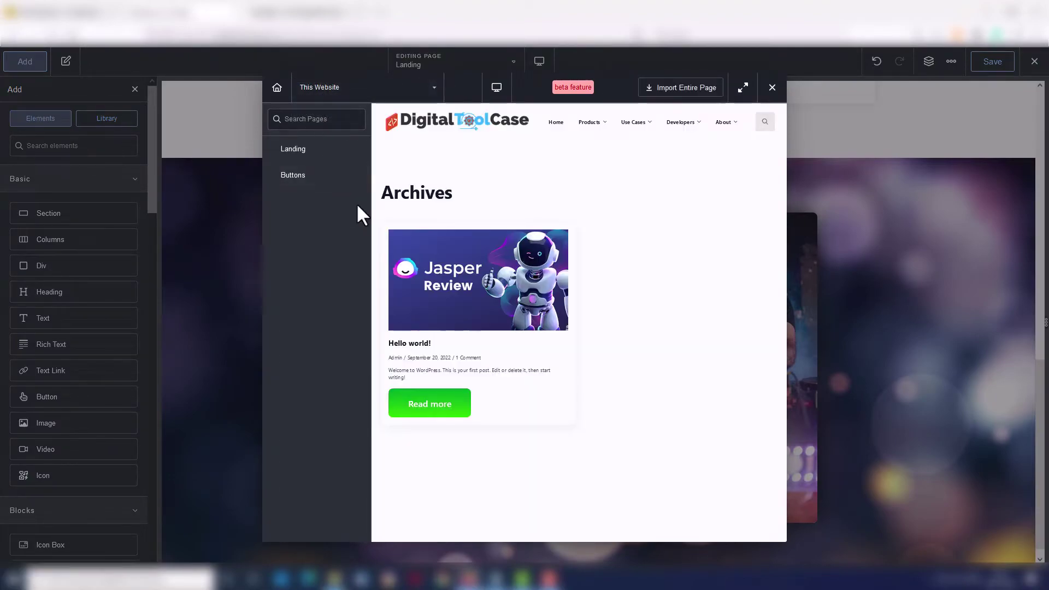
{"action": "left_click", "coordinate": [300, 154]}
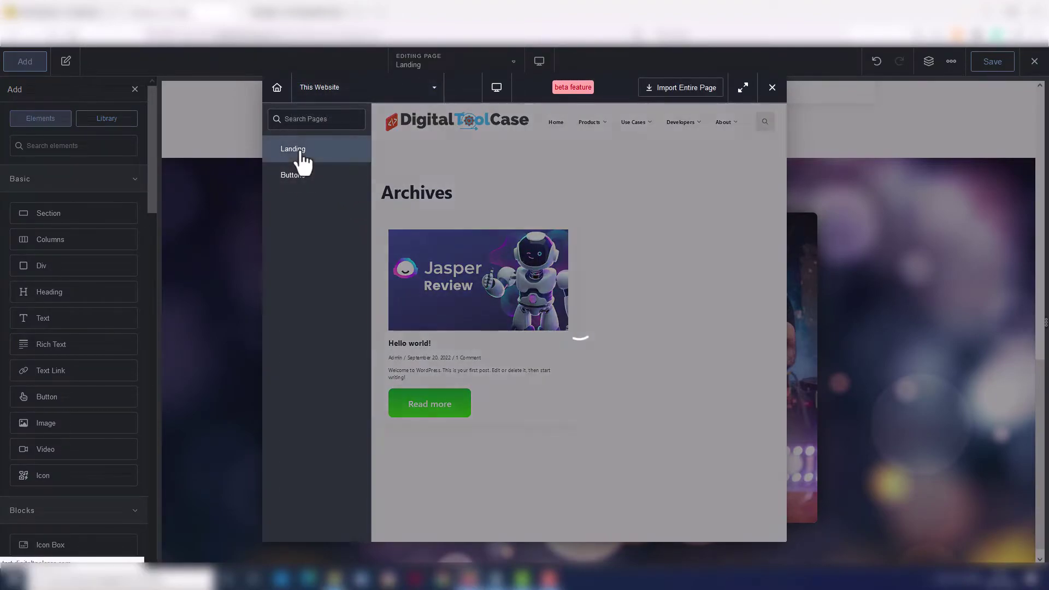
{"action": "mouse_move", "coordinate": [700, 224]}
{"action": "scroll", "coordinate": [739, 273], "scroll_direction": "down", "scroll_amount": 1}
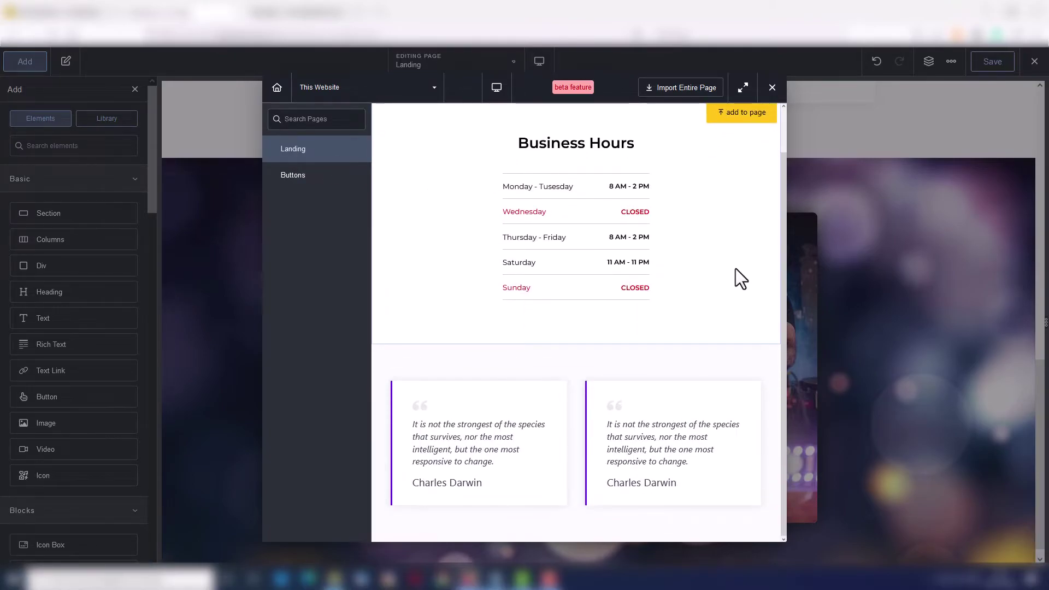
{"action": "scroll", "coordinate": [736, 268], "scroll_direction": "up", "scroll_amount": 1}
{"action": "right_click", "coordinate": [692, 195]}
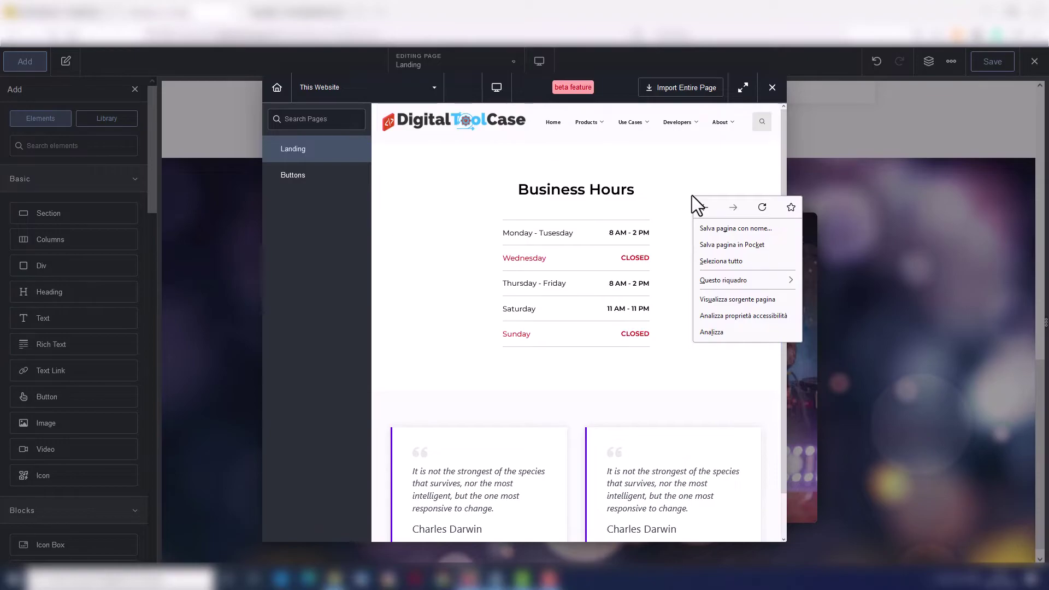
{"action": "key", "text": "Escape"}
{"action": "left_click", "coordinate": [744, 168]}
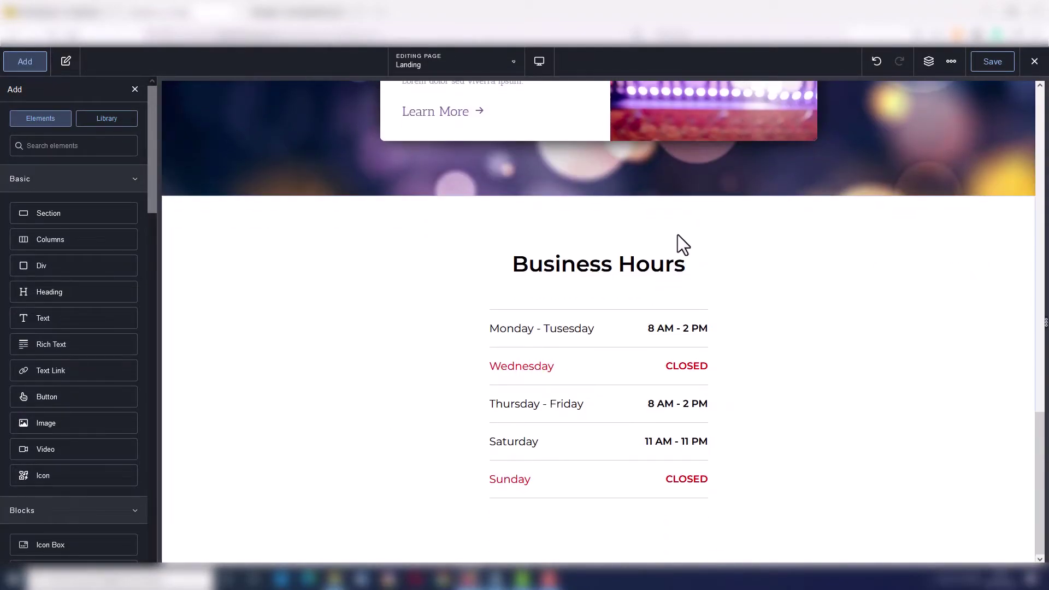
{"action": "left_click", "coordinate": [674, 228]}
{"action": "right_click", "coordinate": [674, 229]}
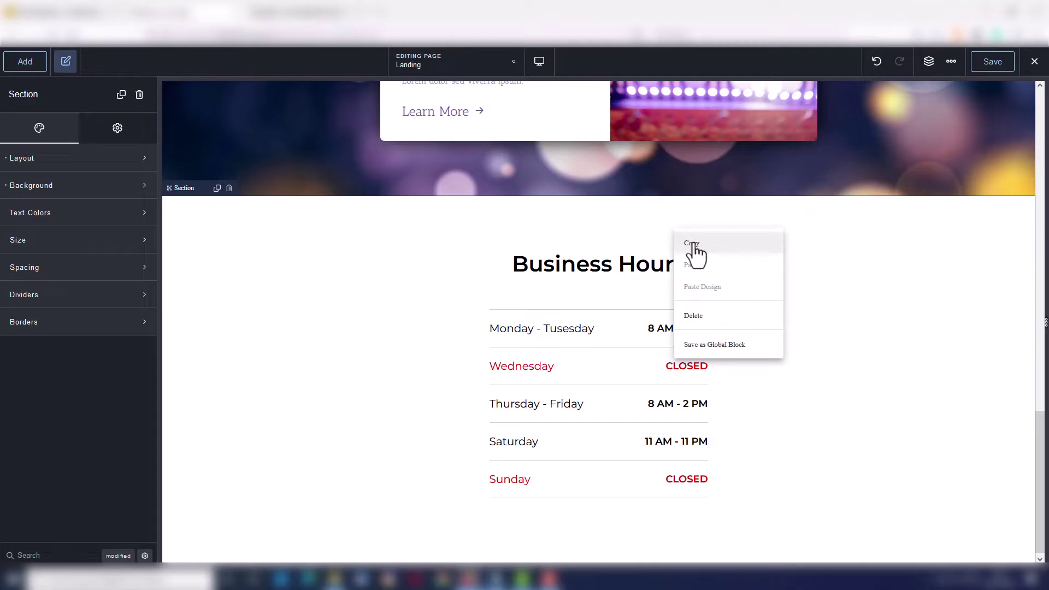
Copy the Business Hours section, then expand and collapse the Colors, Buttons and Typography groups.
{"action": "left_click", "coordinate": [692, 244]}
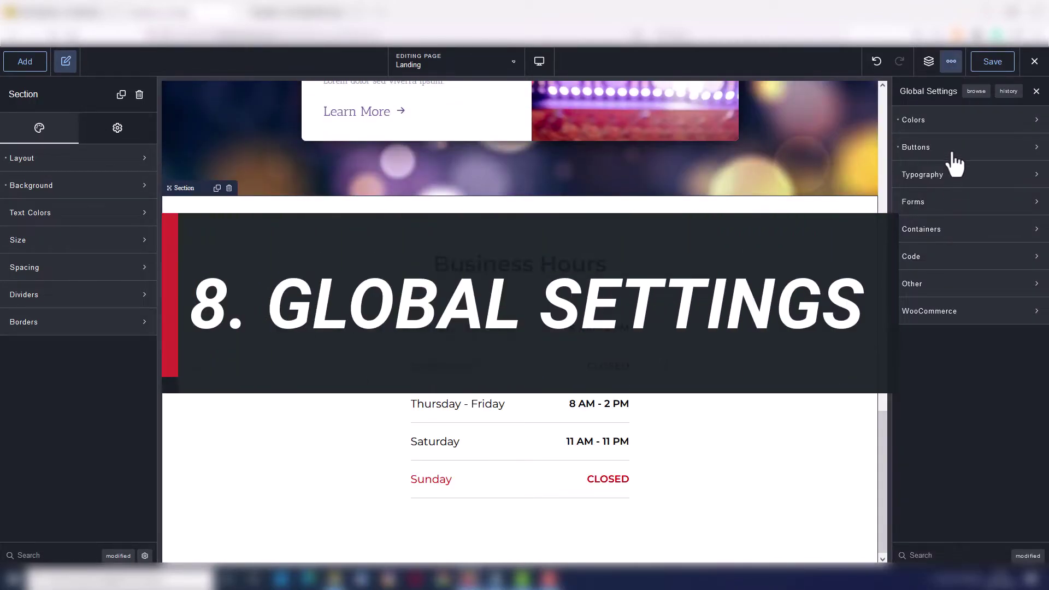
{"action": "left_click", "coordinate": [955, 121]}
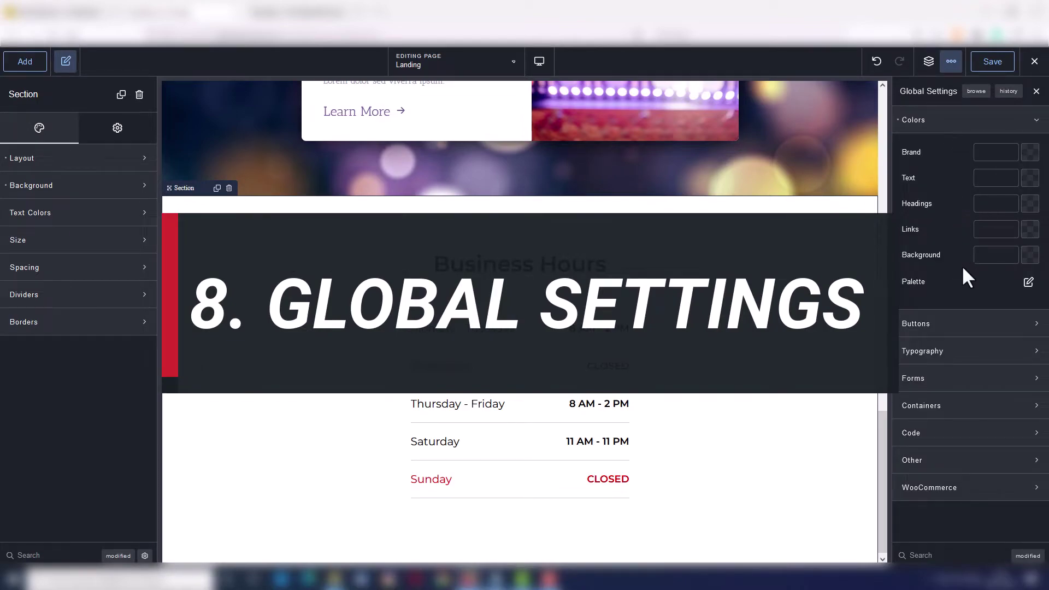
{"action": "left_click", "coordinate": [959, 125]}
{"action": "left_click", "coordinate": [950, 154]}
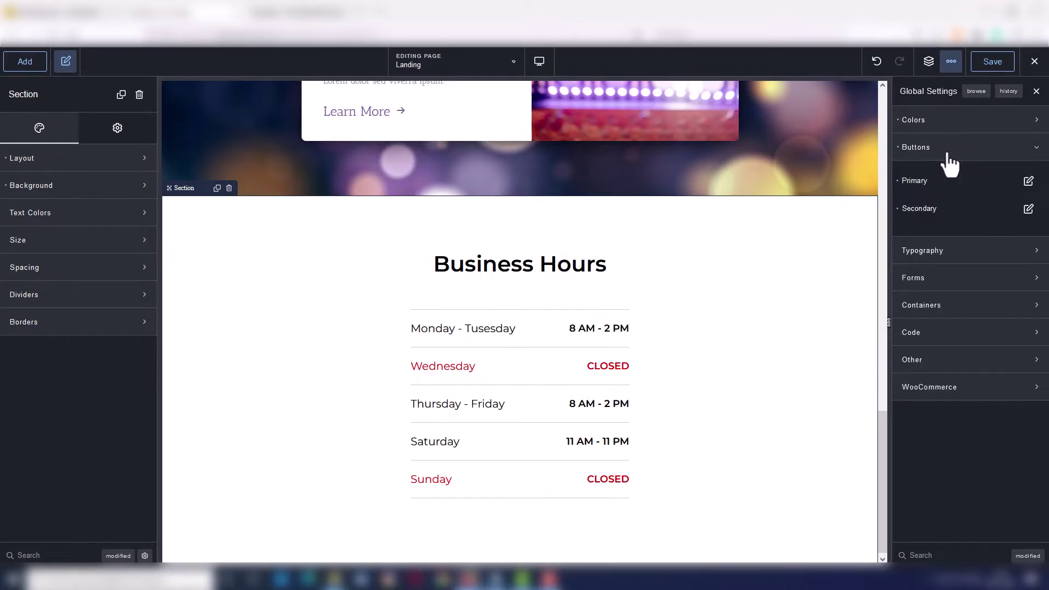
{"action": "left_click", "coordinate": [965, 149]}
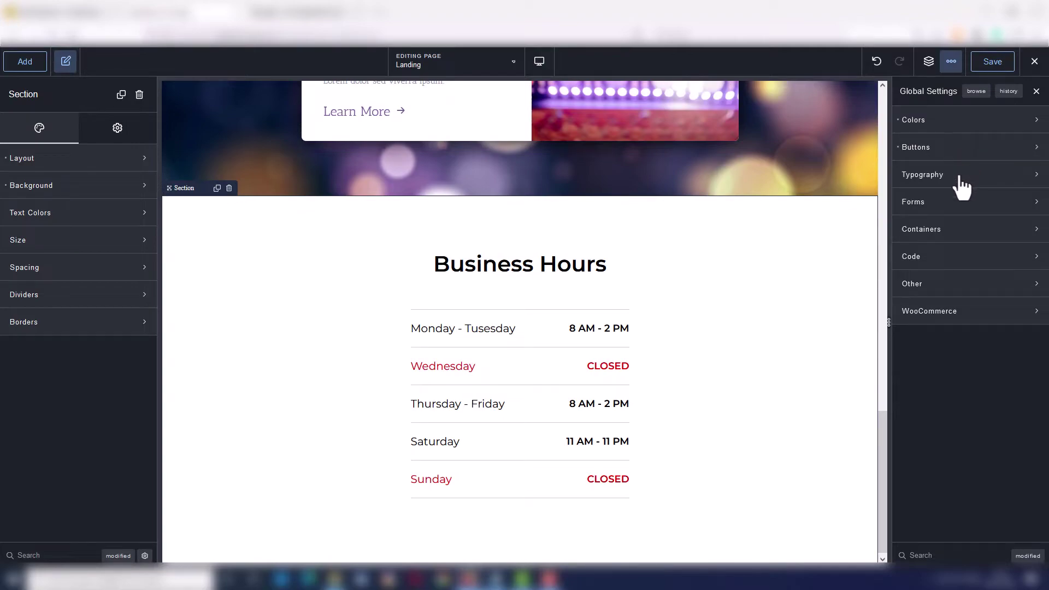
{"action": "left_click", "coordinate": [963, 177]}
{"action": "left_click", "coordinate": [965, 182]}
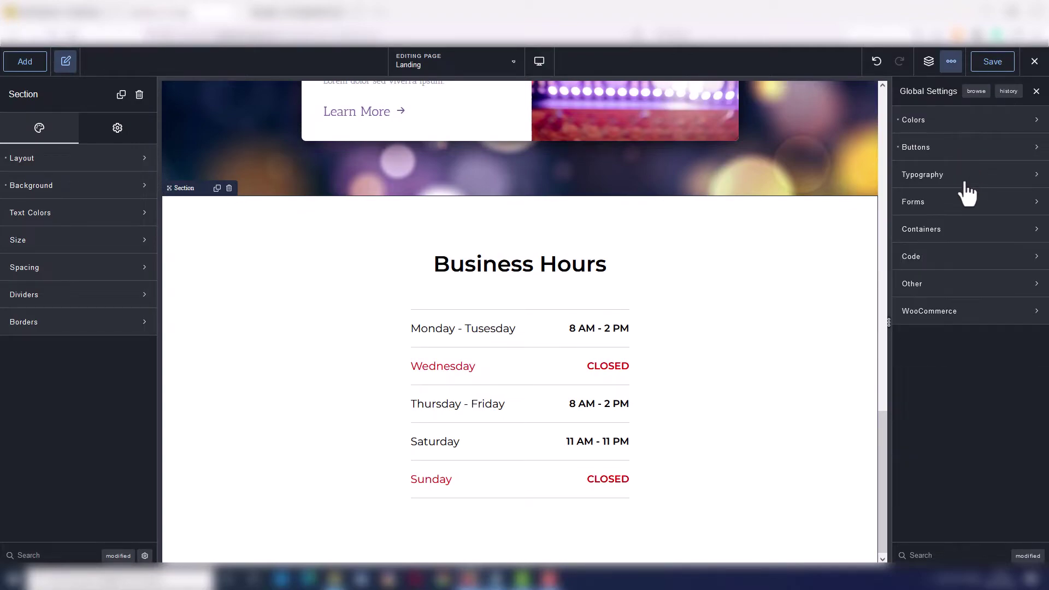
Expand and collapse the Containers, Code and WooCommerce global settings groups.
{"action": "left_click", "coordinate": [945, 235]}
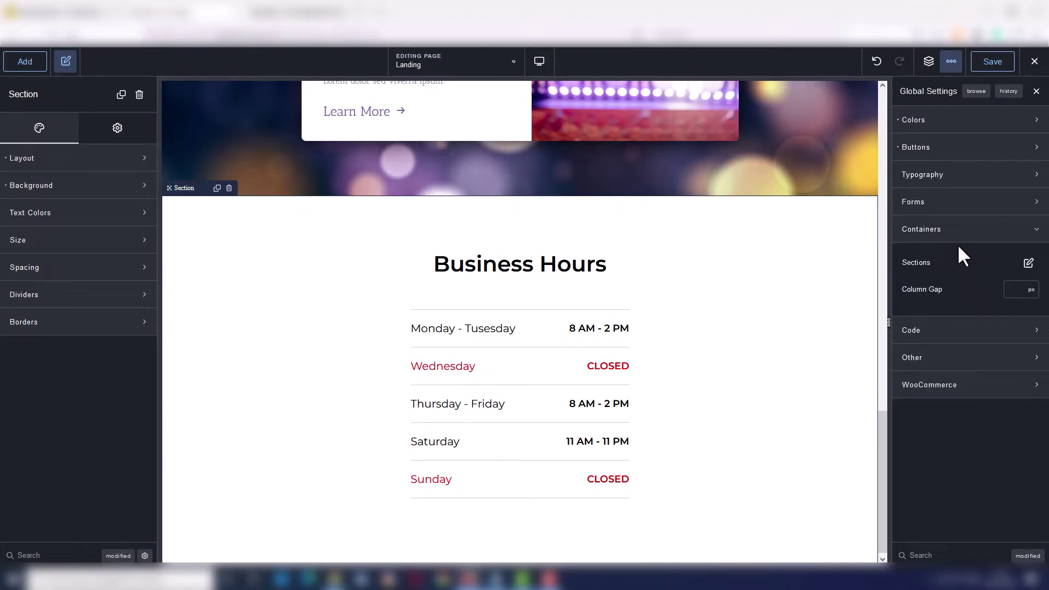
{"action": "left_click", "coordinate": [957, 232]}
{"action": "left_click", "coordinate": [953, 257]}
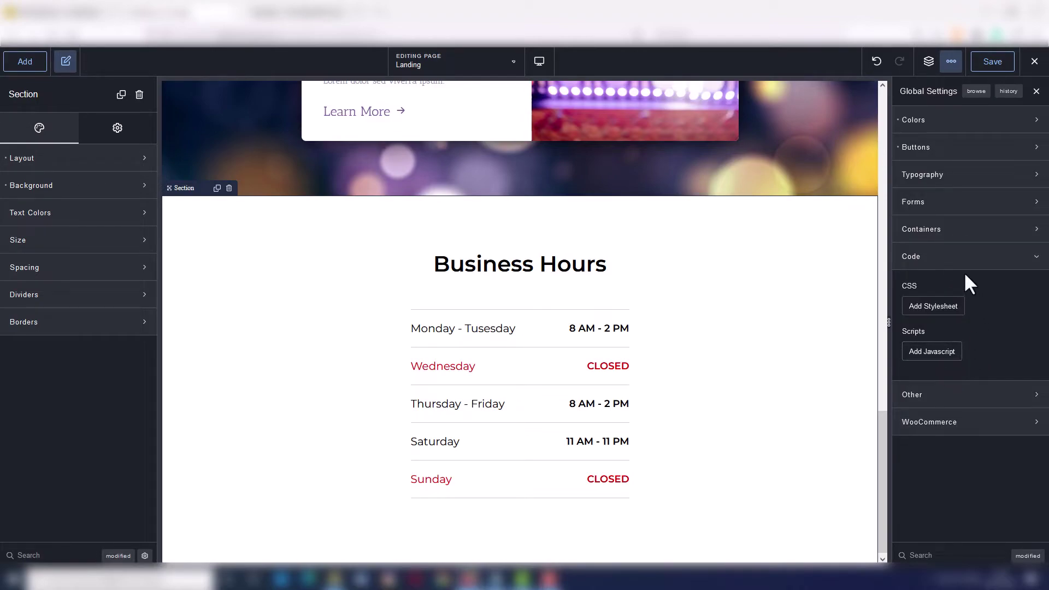
{"action": "left_click", "coordinate": [962, 258]}
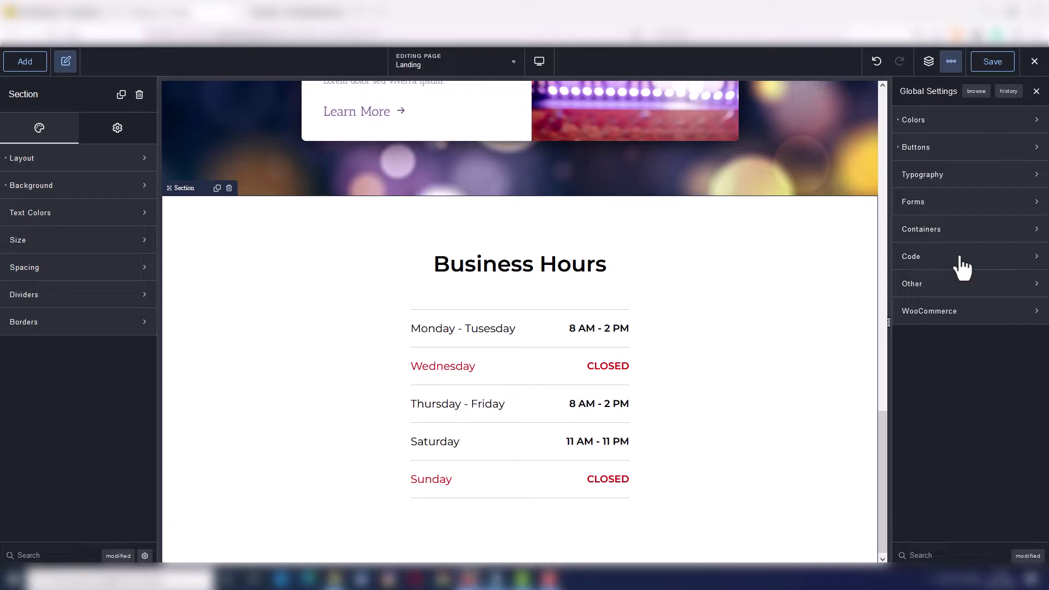
{"action": "left_click", "coordinate": [942, 315]}
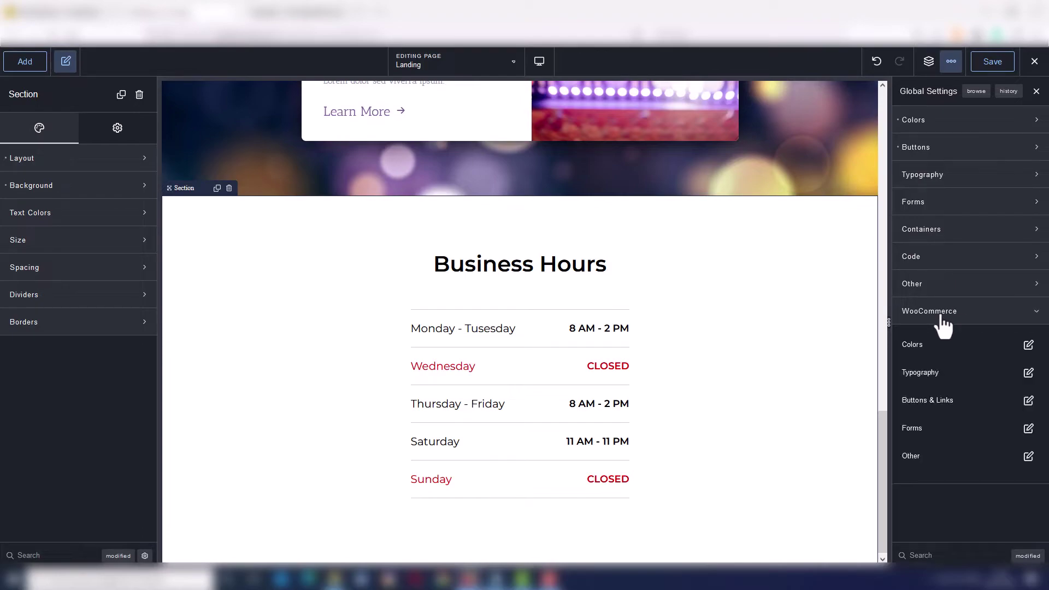
{"action": "left_click", "coordinate": [964, 314]}
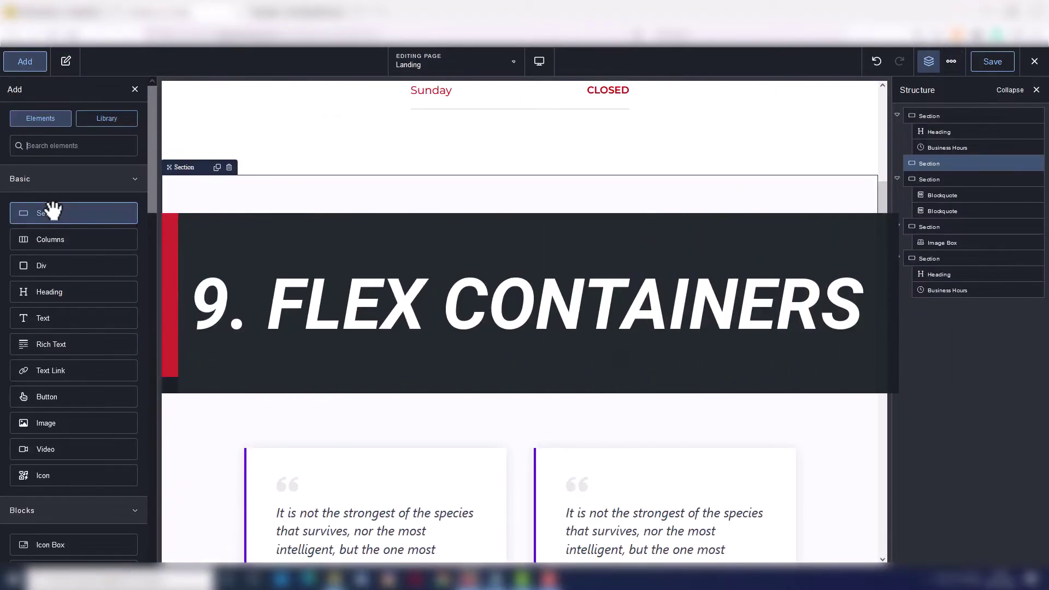
Add a heading and a Click Here button to the empty section.
{"action": "left_click", "coordinate": [65, 295]}
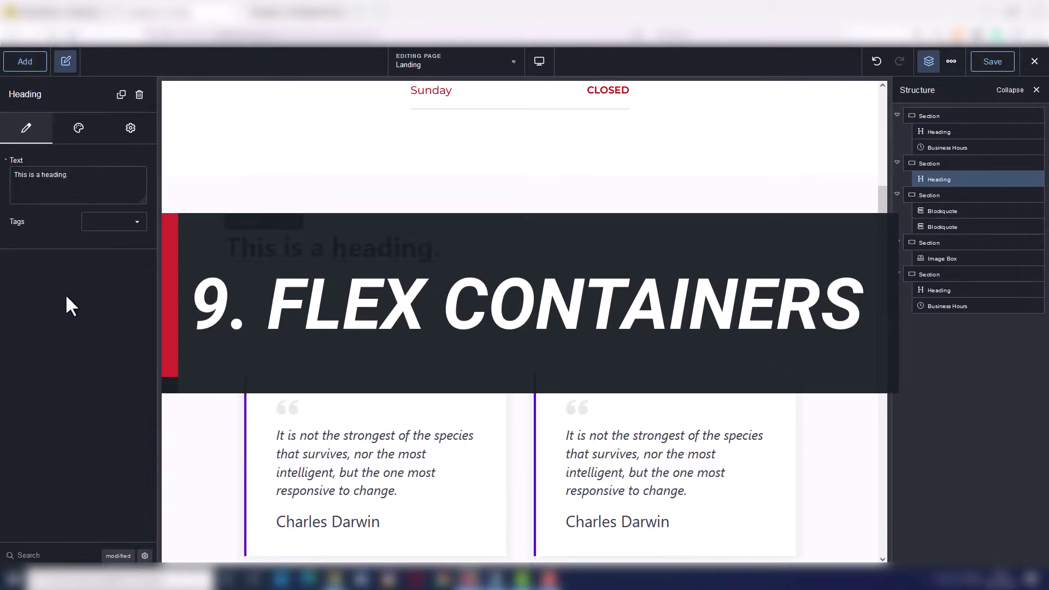
{"action": "left_click", "coordinate": [25, 62]}
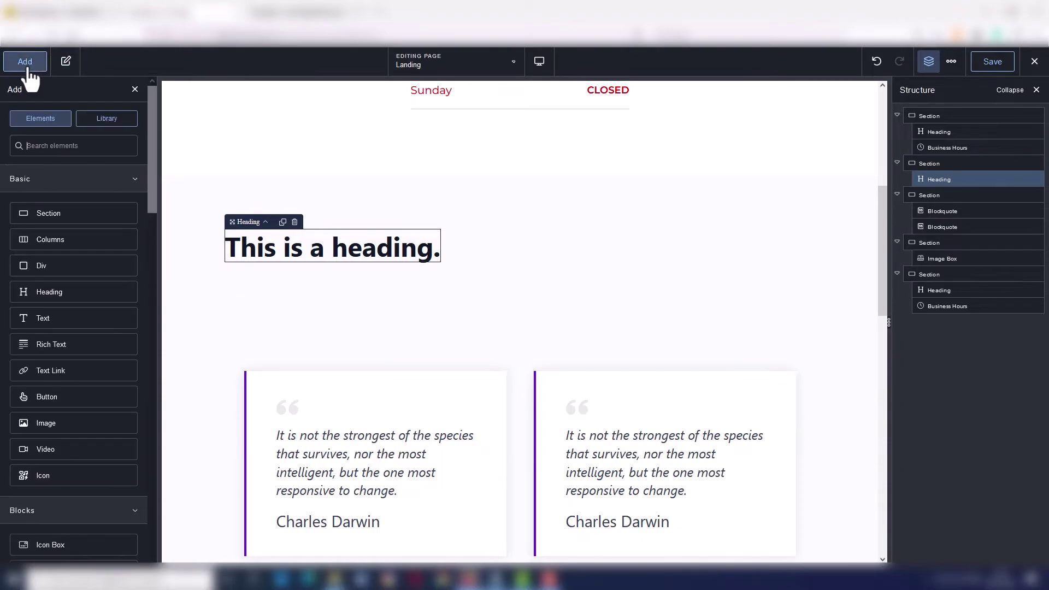
{"action": "left_click", "coordinate": [76, 394]}
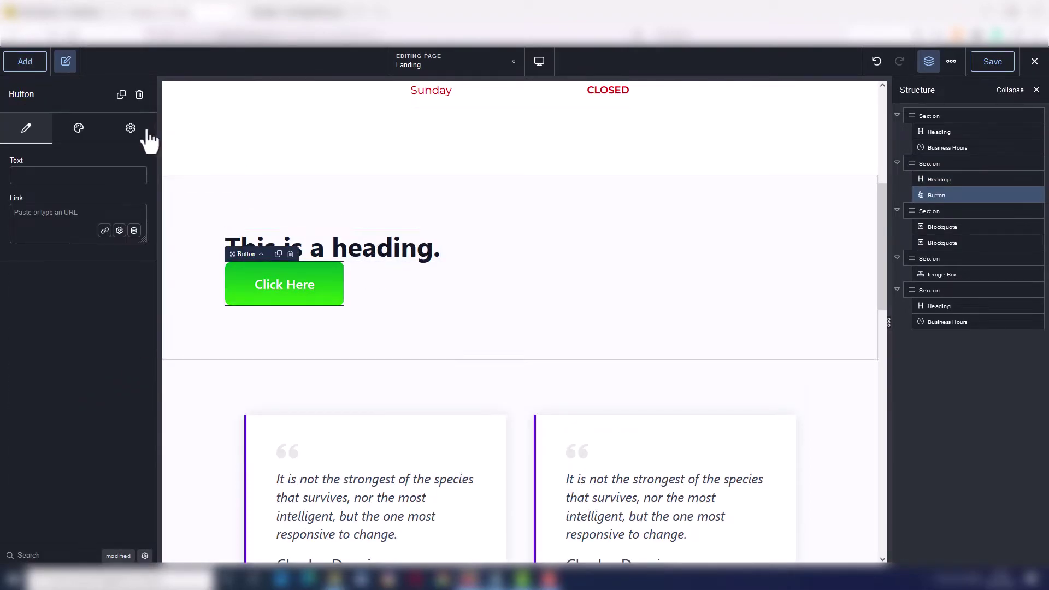
Give the section a horizontal layout, centred horizontally and vertically, with a 50 px gap.
{"action": "left_click", "coordinate": [237, 199]}
{"action": "left_click", "coordinate": [13, 159]}
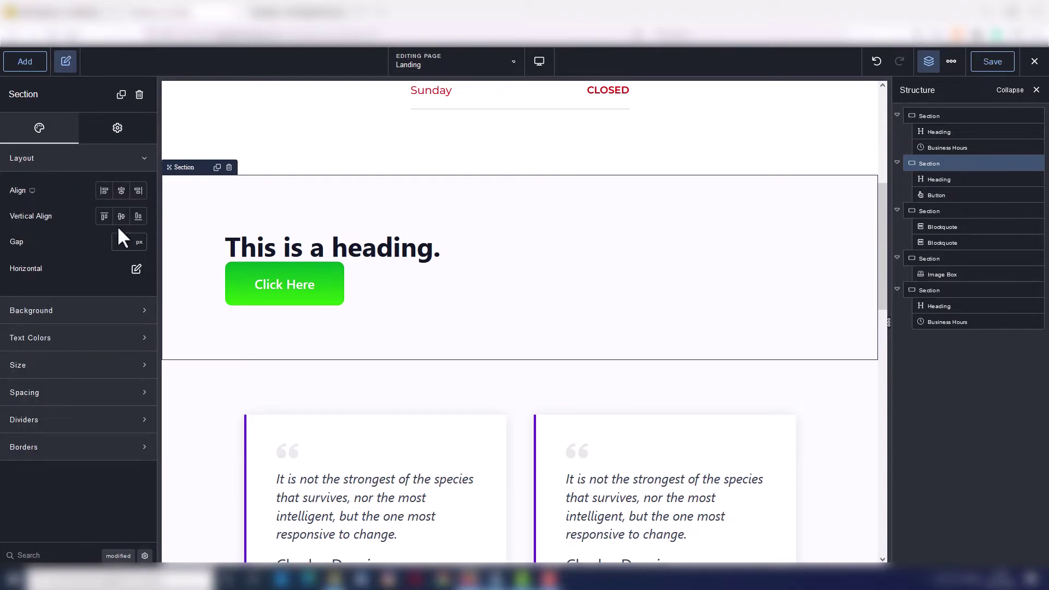
{"action": "left_click", "coordinate": [136, 269]}
{"action": "left_click", "coordinate": [109, 319]}
{"action": "left_click", "coordinate": [111, 345]}
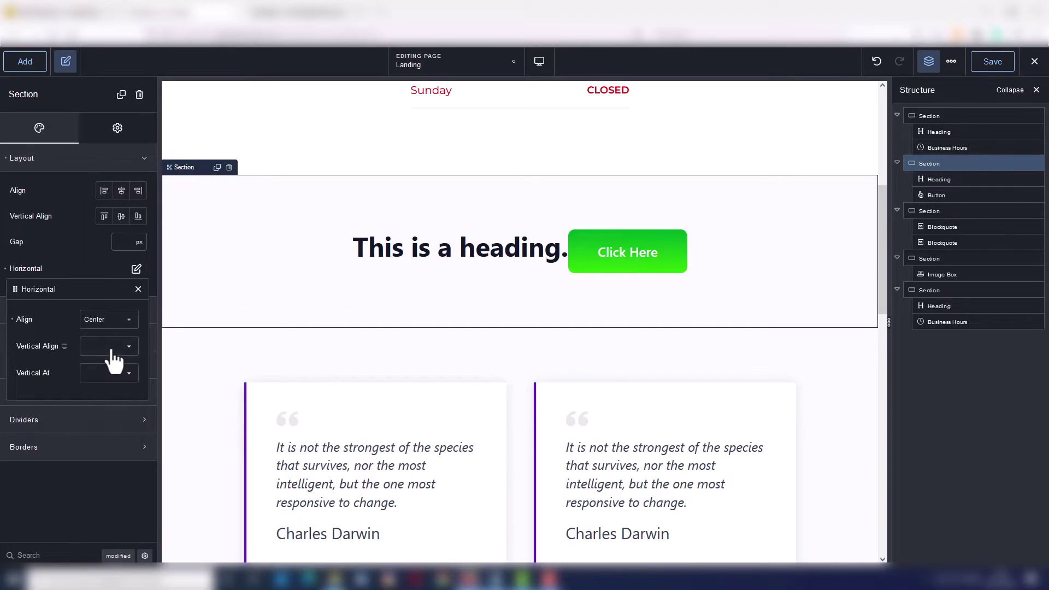
{"action": "left_click", "coordinate": [112, 346]}
{"action": "left_click", "coordinate": [109, 373]}
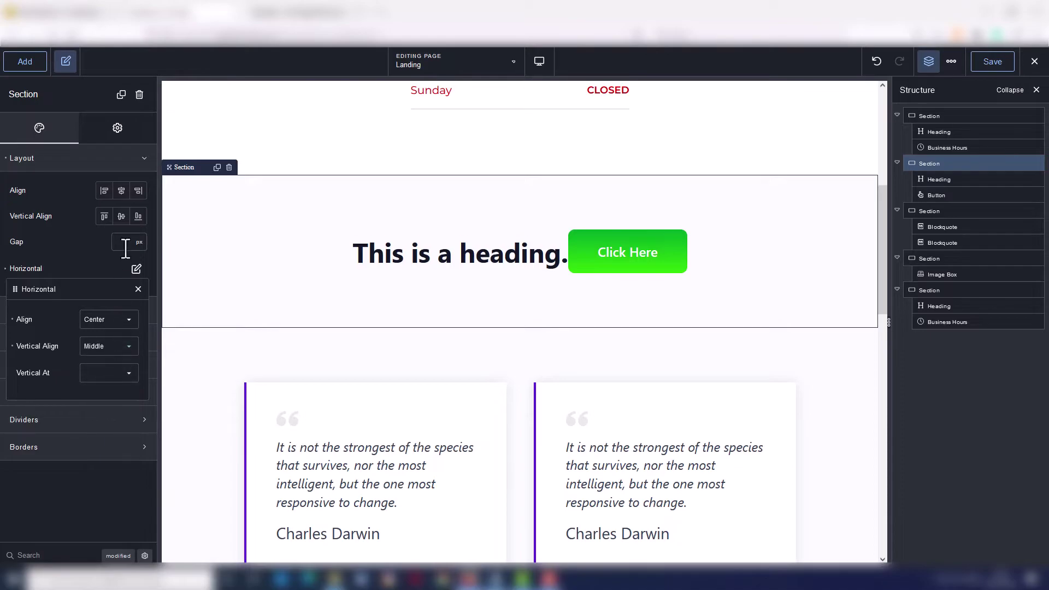
{"action": "left_click", "coordinate": [126, 242]}
{"action": "type", "text": "50"}
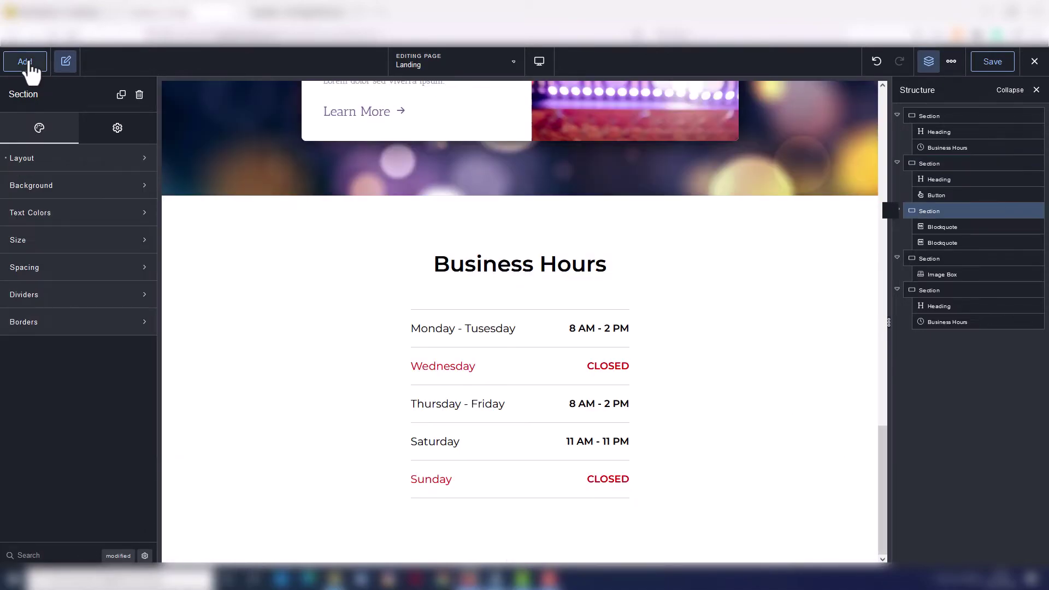
Add a circle counter and a tabs element, previewing the Company and Team Members tabs.
{"action": "left_click", "coordinate": [27, 64]}
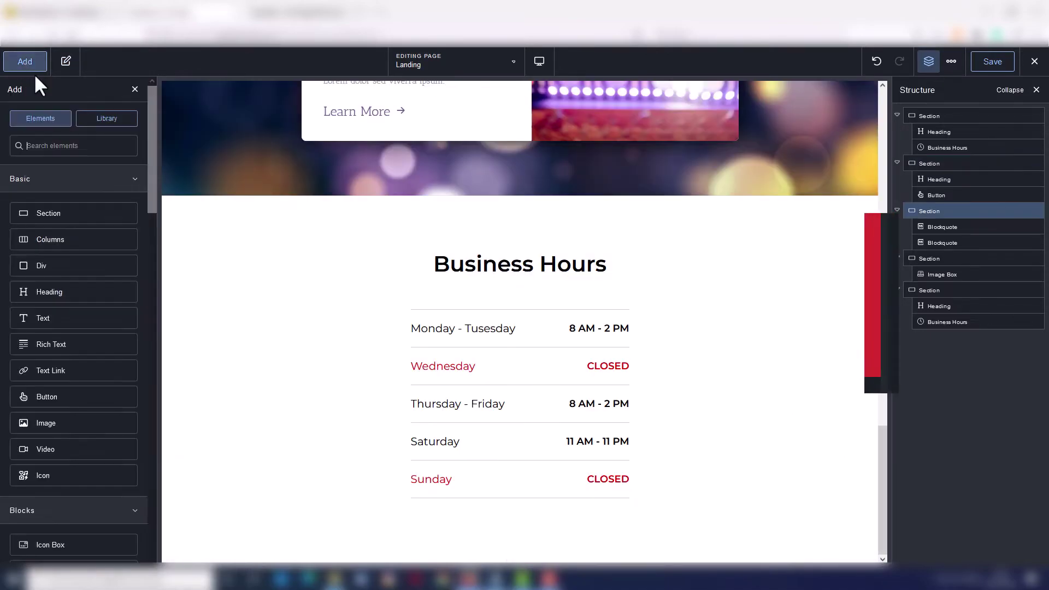
{"action": "left_click_drag", "start_coordinate": [149, 100], "coordinate": [152, 262]}
{"action": "left_click", "coordinate": [54, 382]}
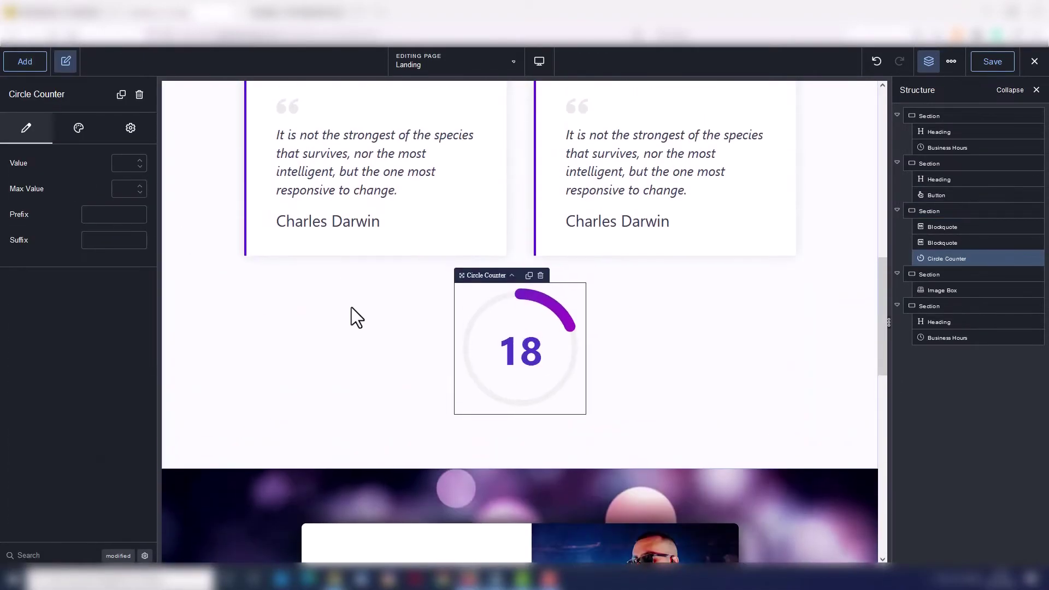
{"action": "left_click", "coordinate": [25, 62]}
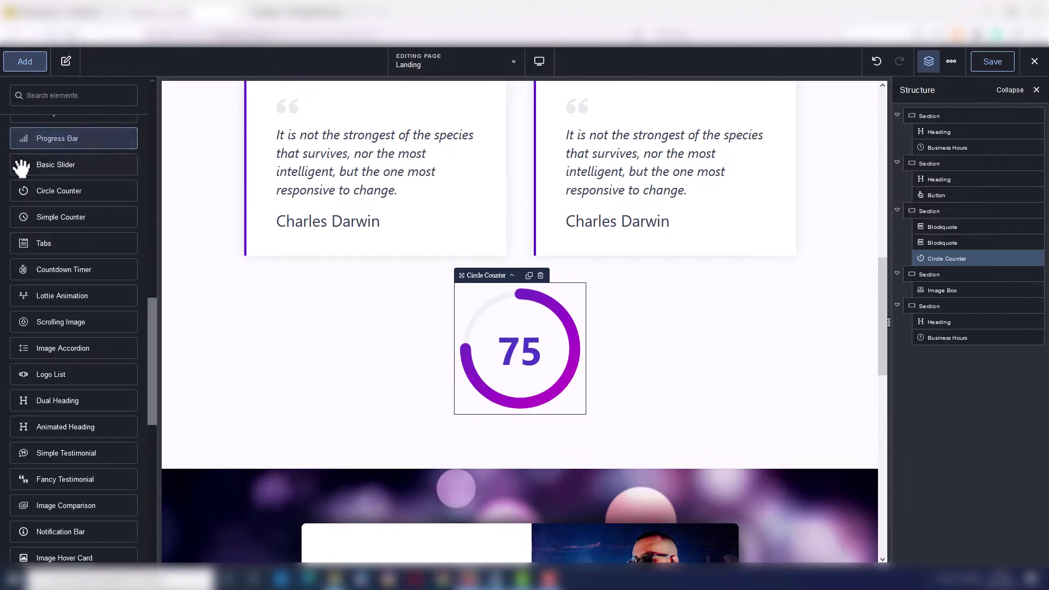
{"action": "left_click", "coordinate": [51, 247]}
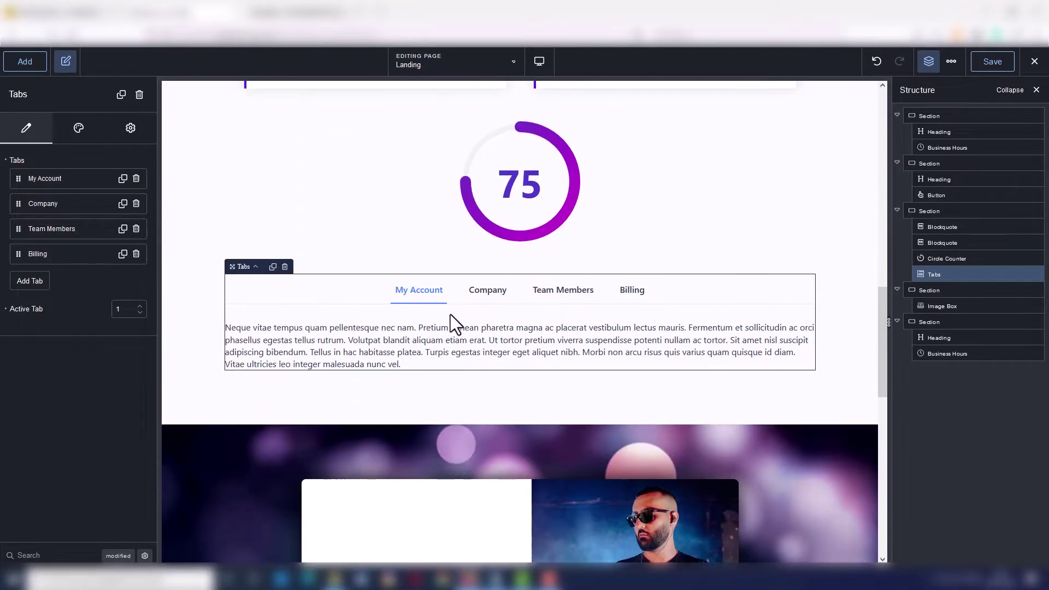
{"action": "left_click", "coordinate": [488, 290]}
{"action": "left_click", "coordinate": [562, 291]}
Add a countdown timer and a before/after image comparison below the tabs.
{"action": "left_click", "coordinate": [25, 61]}
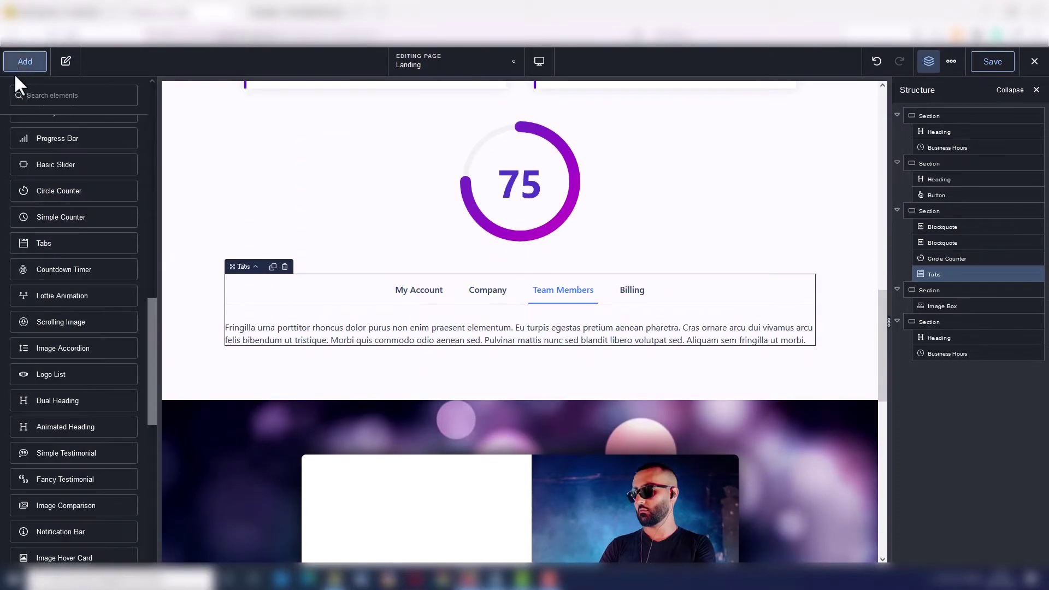
{"action": "left_click", "coordinate": [59, 270]}
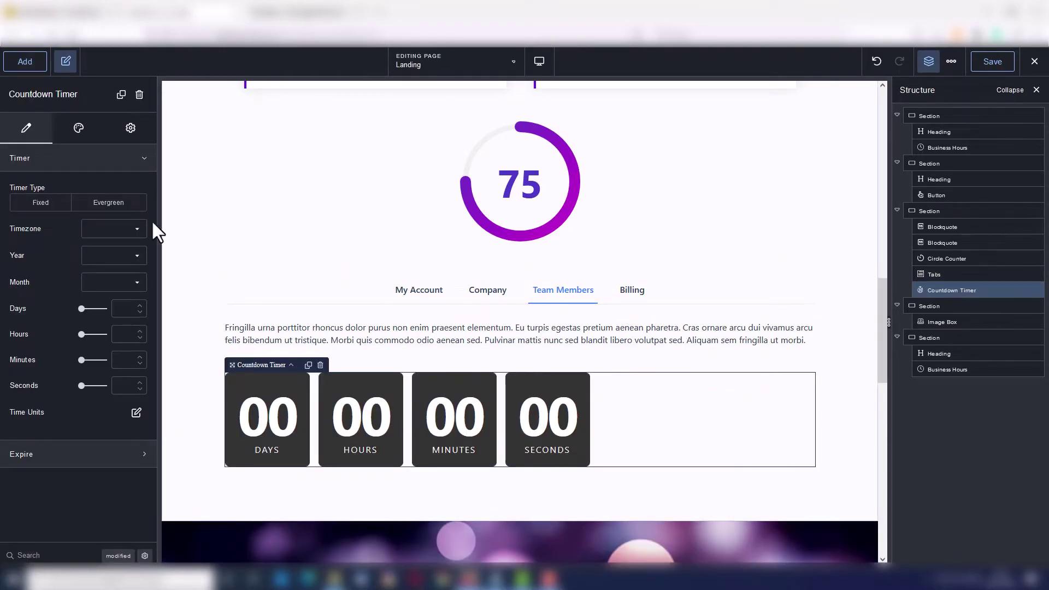
{"action": "left_click", "coordinate": [25, 61]}
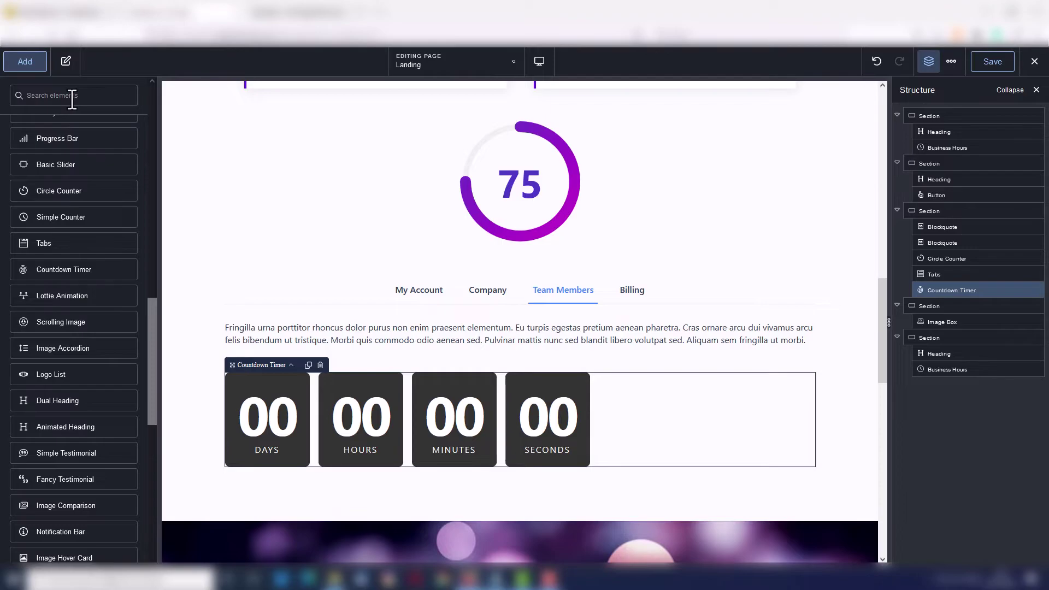
{"action": "left_click", "coordinate": [80, 506]}
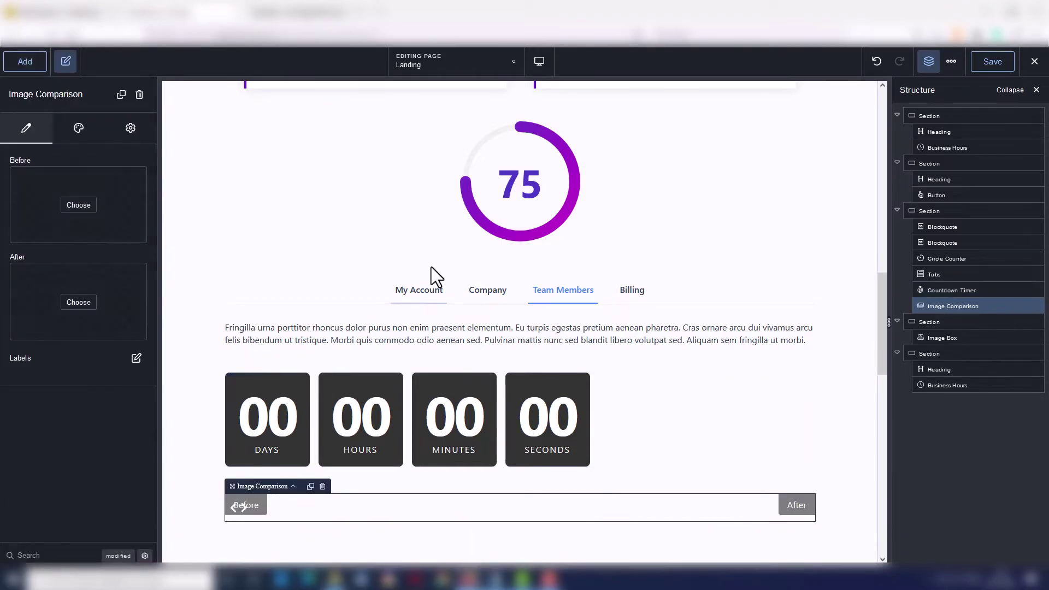
{"action": "scroll", "coordinate": [427, 257], "scroll_direction": "down", "scroll_amount": 6}
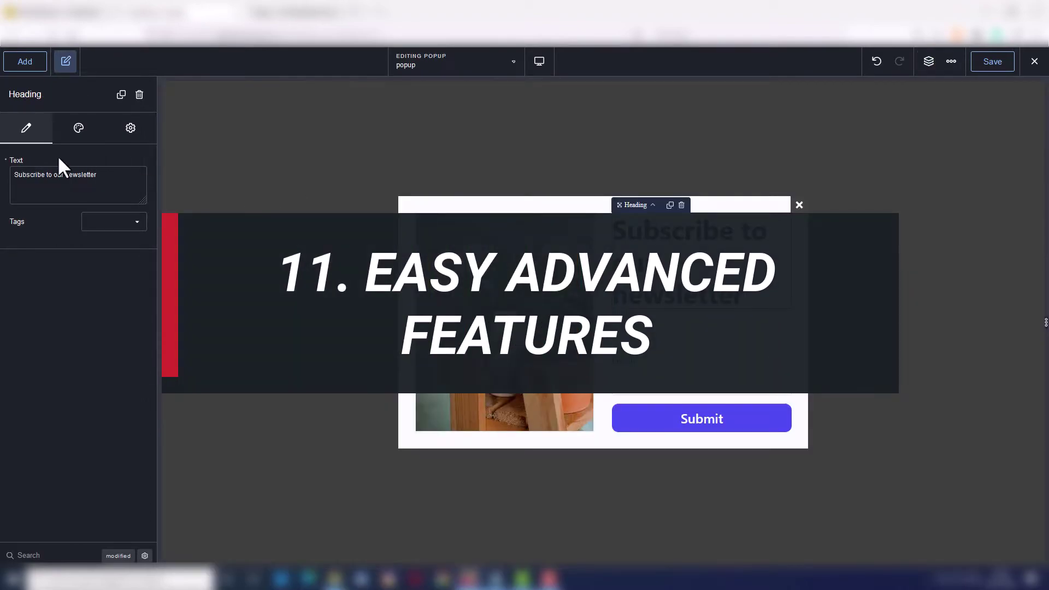
Change the popup heading's tag to h3.
{"action": "left_click", "coordinate": [128, 223]}
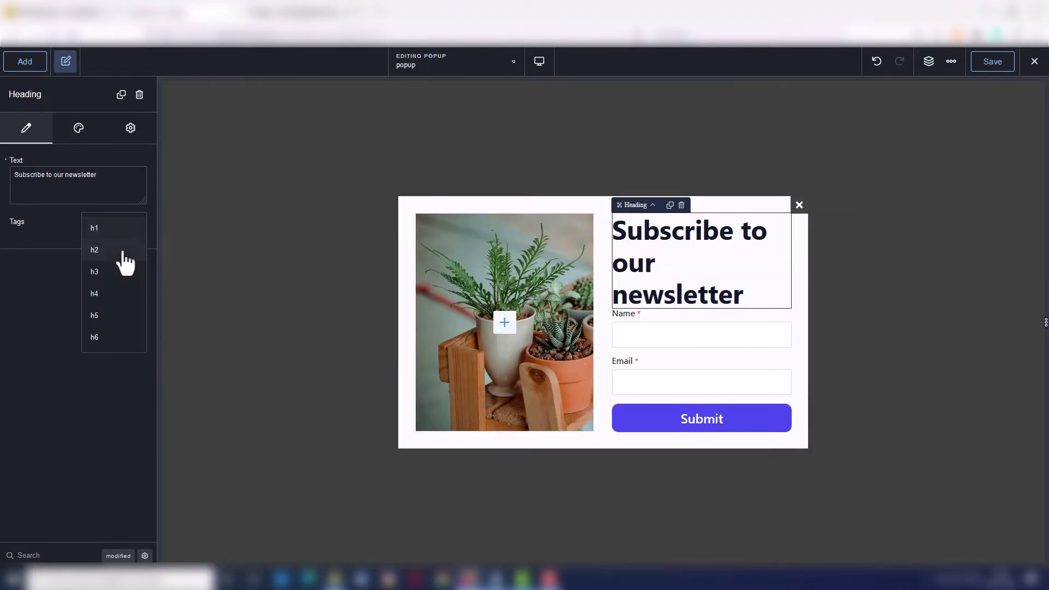
{"action": "left_click", "coordinate": [118, 272]}
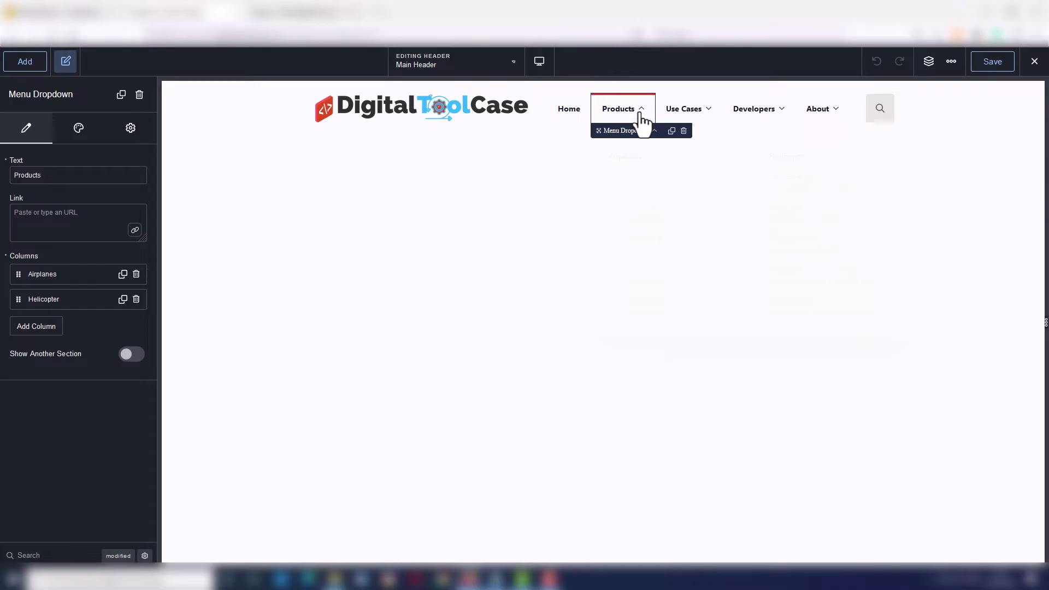
Preview the header's Use Cases dropdown and the form's list of after-submission actions.
{"action": "mouse_move", "coordinate": [637, 116]}
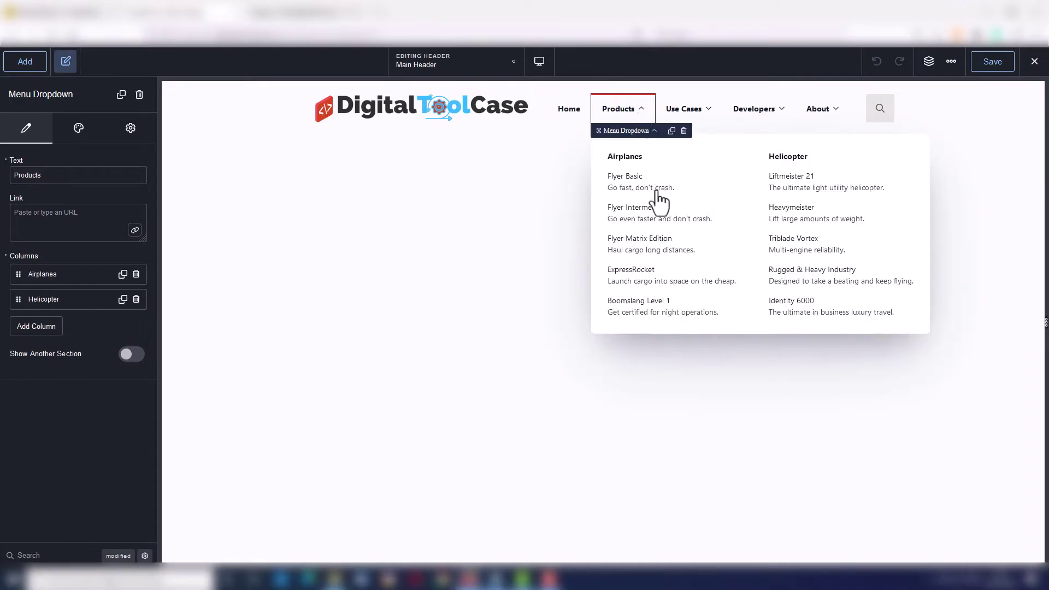
{"action": "left_click", "coordinate": [702, 111]}
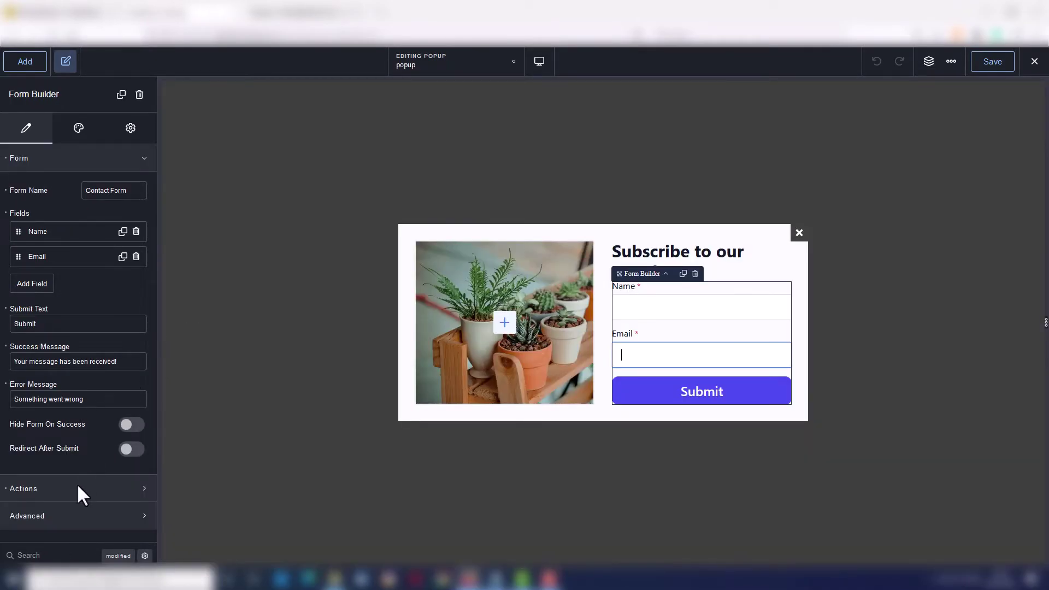
{"action": "left_click", "coordinate": [77, 494]}
{"action": "scroll", "coordinate": [79, 490], "scroll_direction": "down", "scroll_amount": 2}
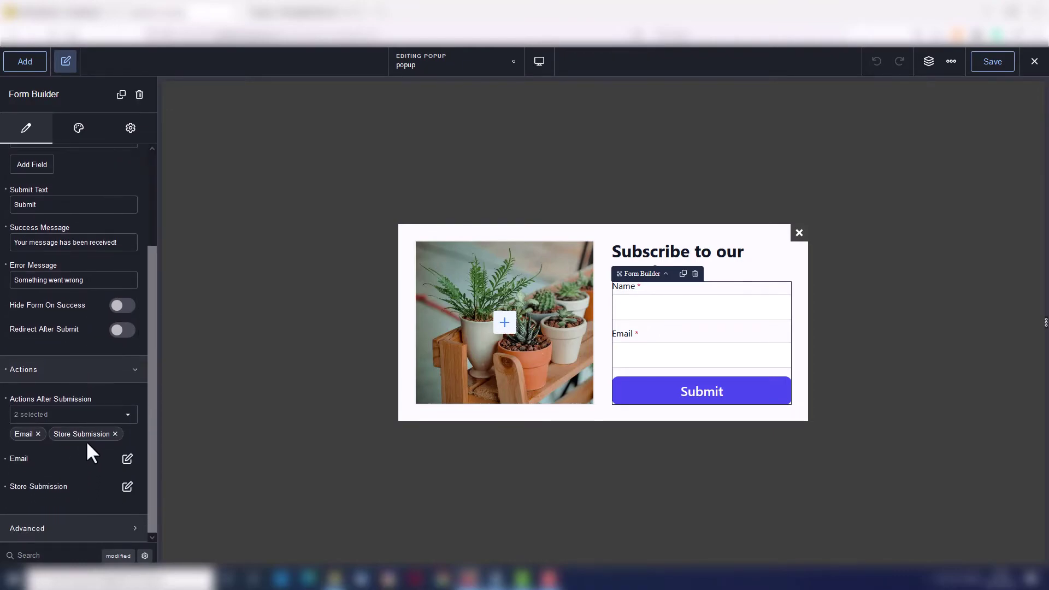
{"action": "left_click", "coordinate": [80, 416]}
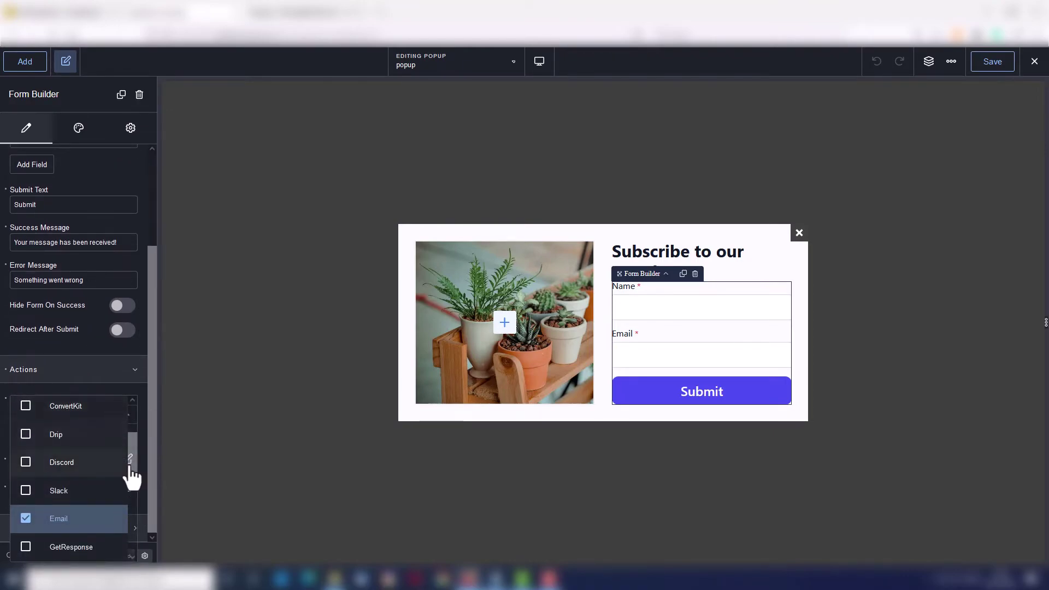
{"action": "left_click_drag", "start_coordinate": [132, 464], "coordinate": [130, 529]}
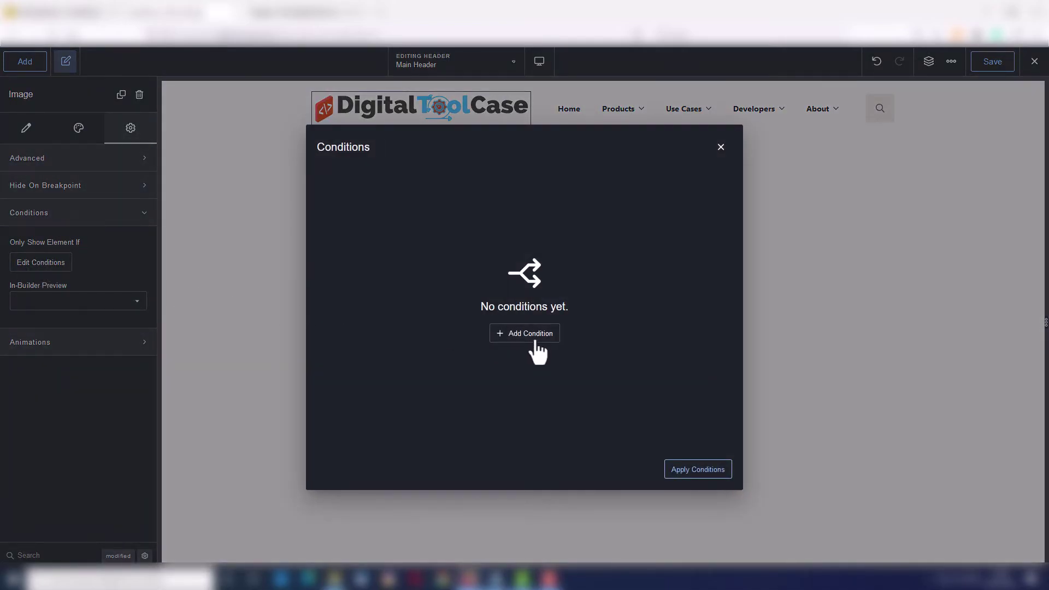
Add a 'Post is' display condition to the logo, then add a global custom stylesheet.
{"action": "left_click", "coordinate": [532, 337]}
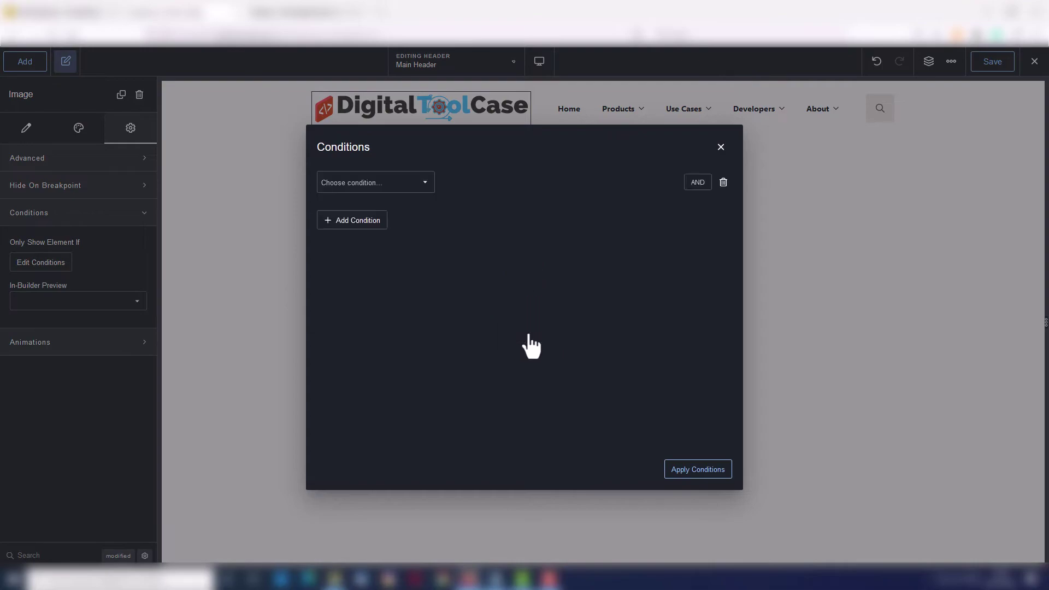
{"action": "left_click", "coordinate": [393, 187]}
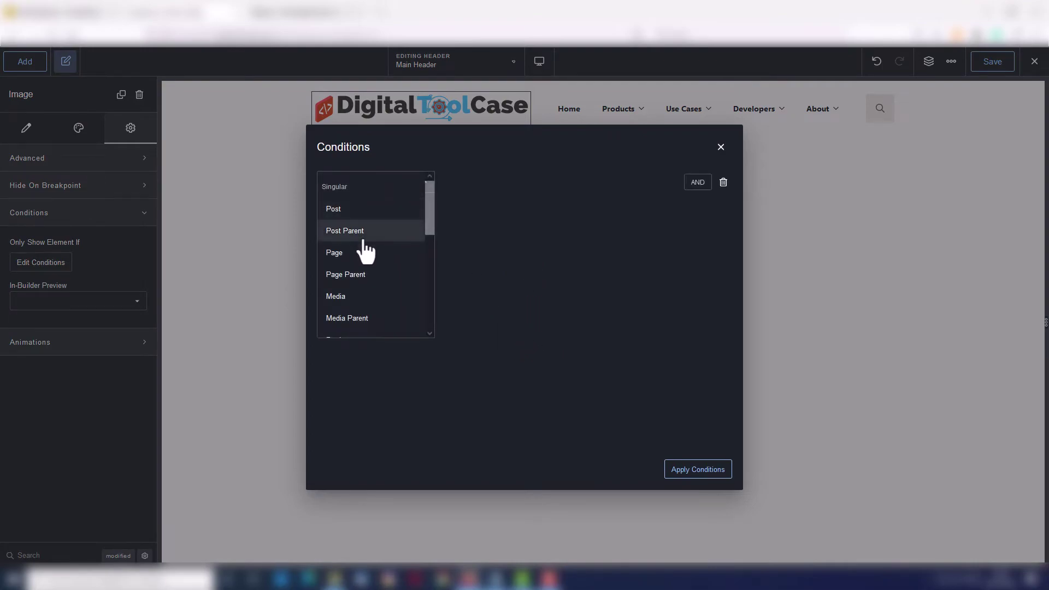
{"action": "left_click", "coordinate": [360, 210]}
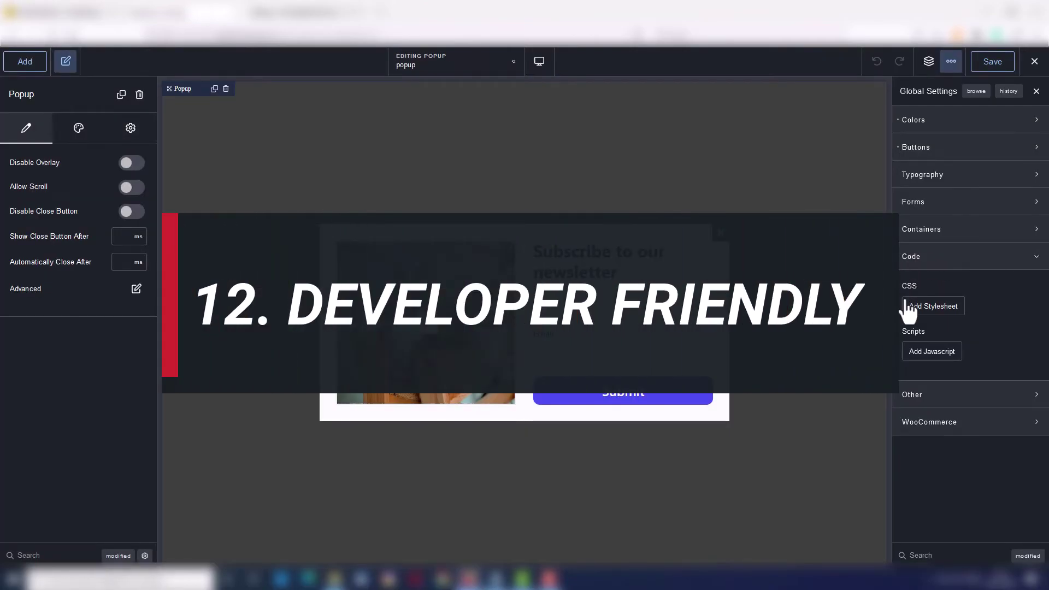
{"action": "left_click", "coordinate": [929, 313]}
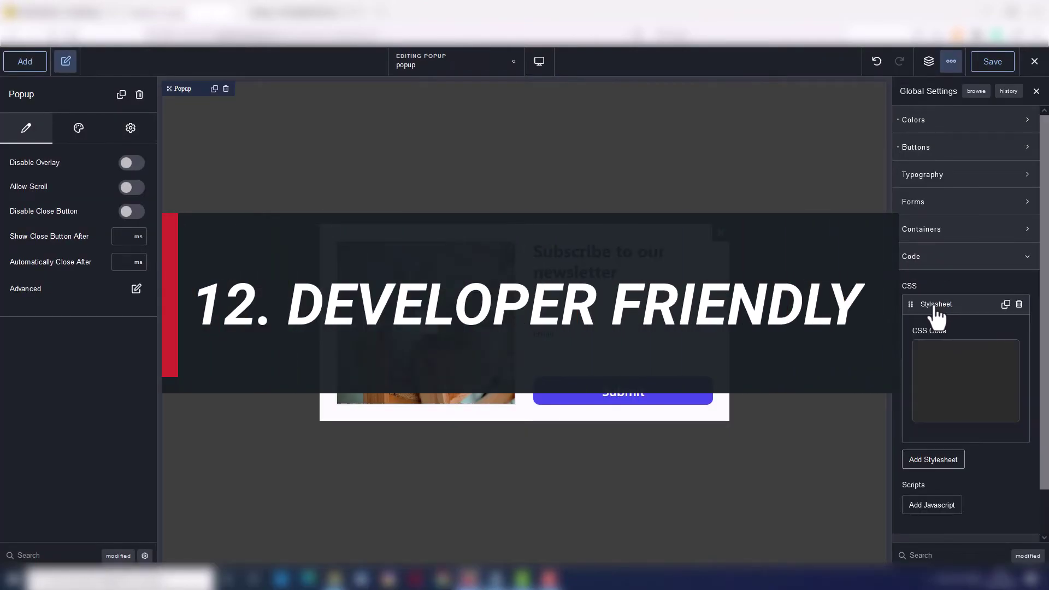
Delete the empty global stylesheet, then add and delete an empty global script.
{"action": "left_click", "coordinate": [1019, 303]}
{"action": "left_click", "coordinate": [939, 354]}
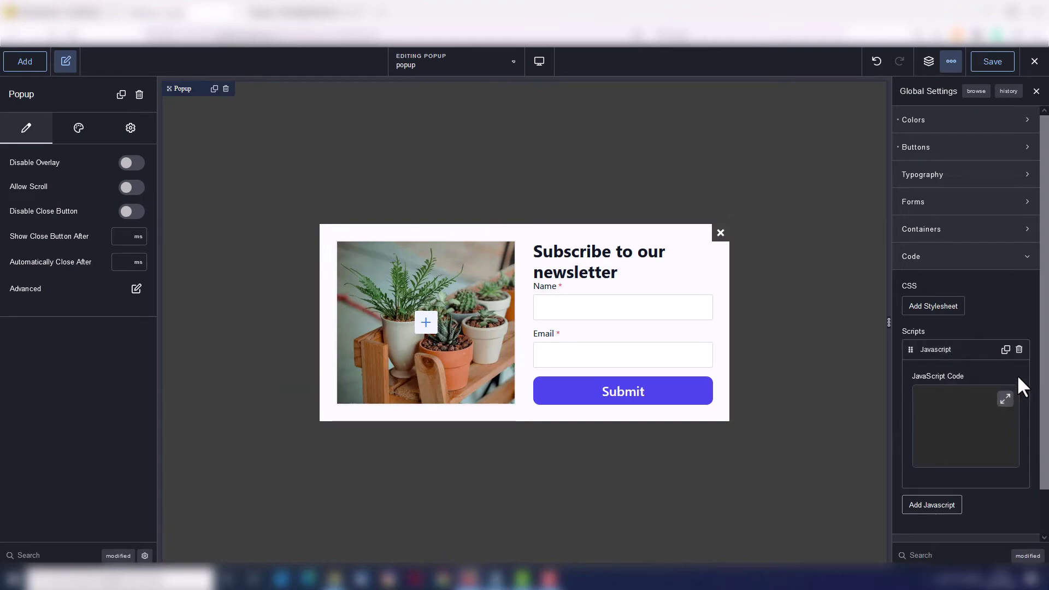
{"action": "left_click", "coordinate": [1019, 351]}
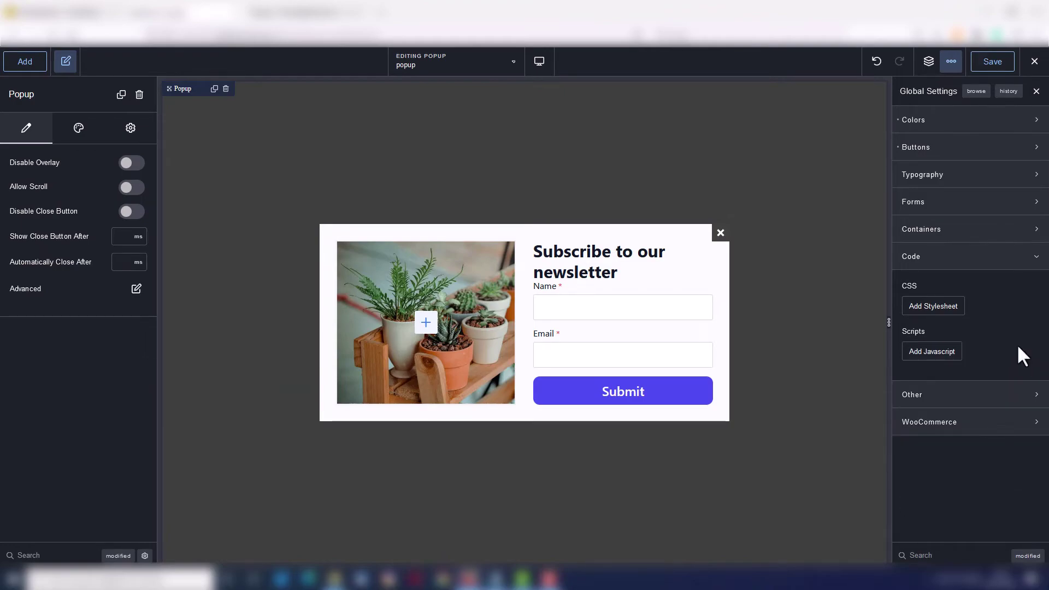
Expand the popup's Advanced custom CSS options and view Basic List's CSS in Element Studio.
{"action": "left_click", "coordinate": [131, 129]}
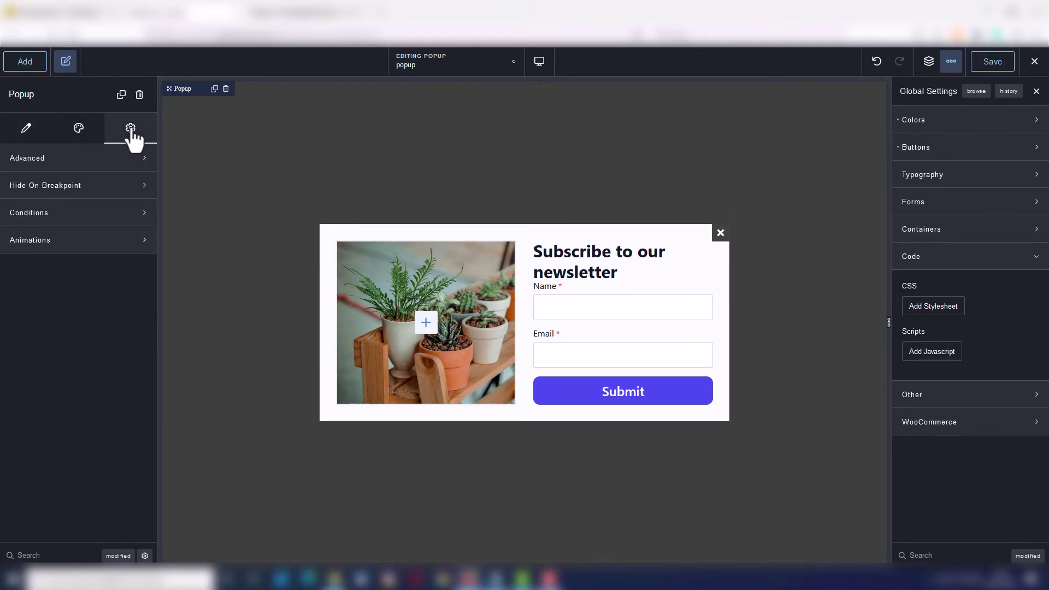
{"action": "left_click", "coordinate": [77, 162]}
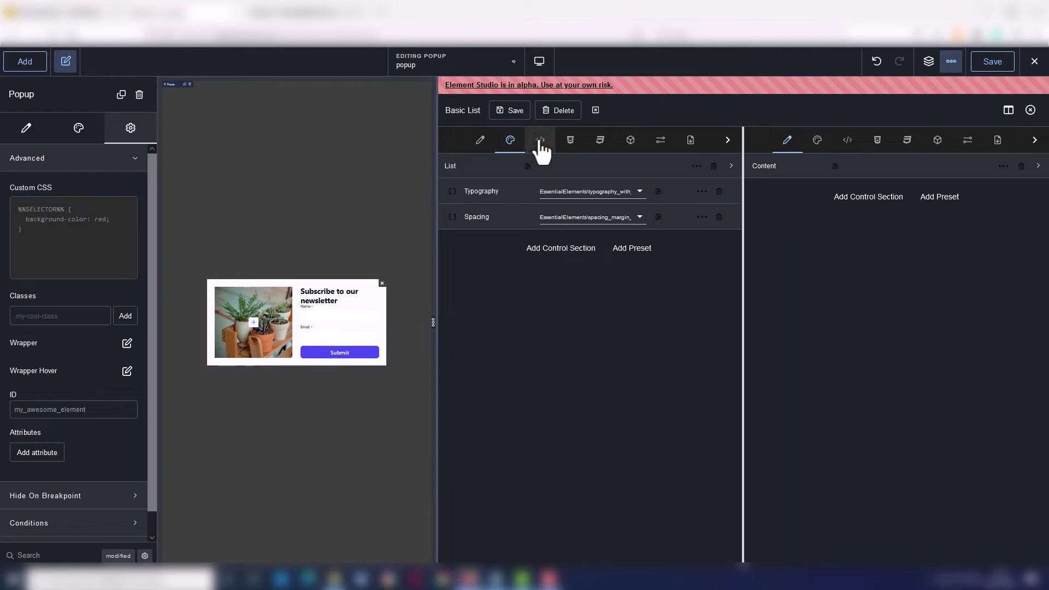
{"action": "left_click", "coordinate": [541, 144]}
{"action": "left_click", "coordinate": [571, 144]}
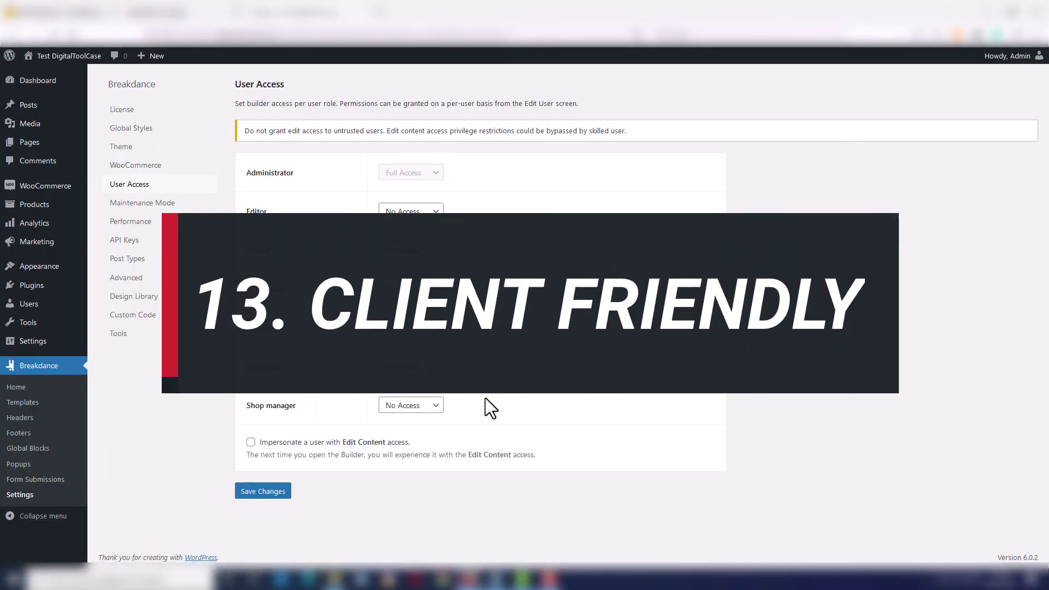
{"action": "left_click", "coordinate": [435, 407]}
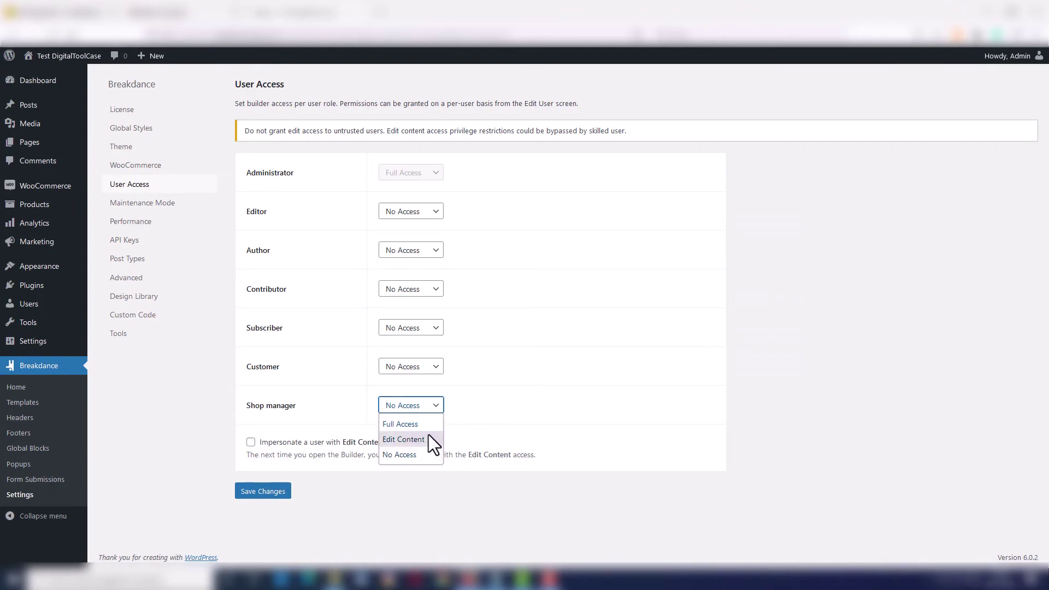
{"action": "left_click", "coordinate": [435, 405]}
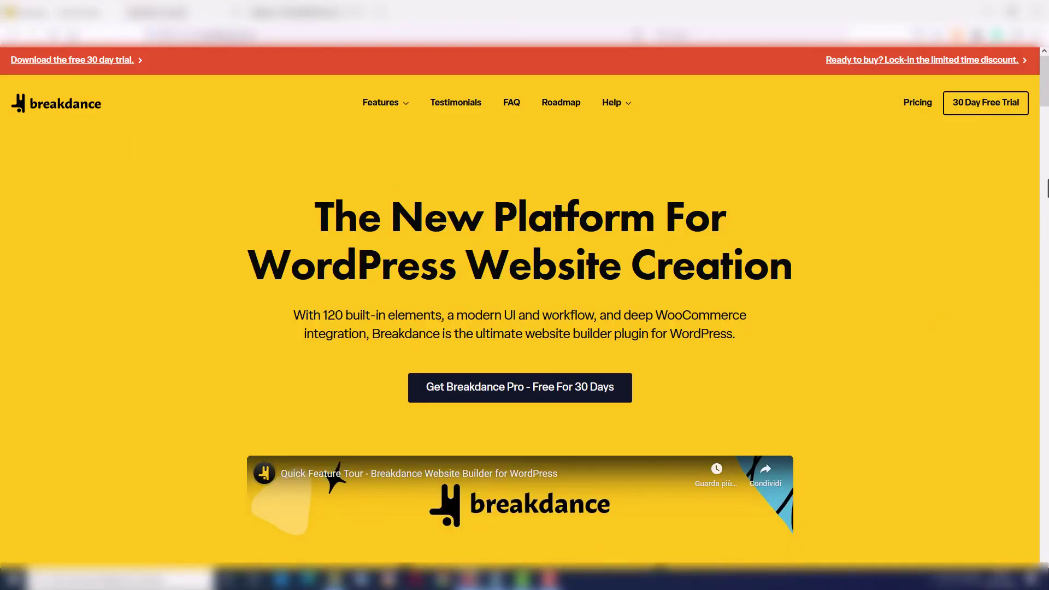
Go from the breakdance.com home page to the 30 Day Free Trial page.
{"action": "mouse_move", "coordinate": [1045, 94]}
{"action": "left_mouse_down"}
{"action": "mouse_move", "coordinate": [1046, 189]}
{"action": "mouse_move", "coordinate": [1045, 92]}
{"action": "left_mouse_up"}
{"action": "left_click", "coordinate": [989, 113]}
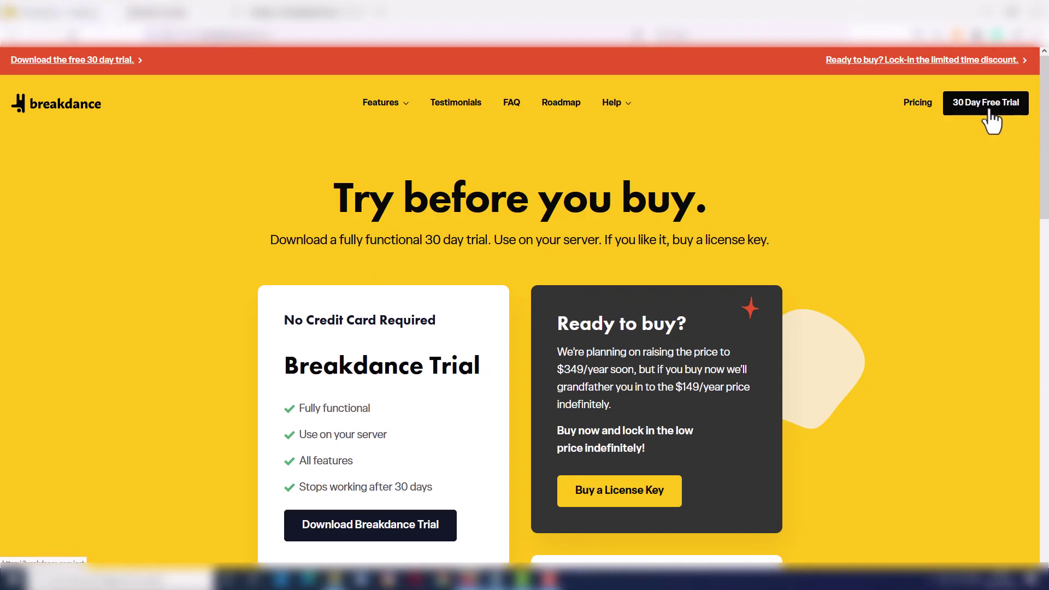
{"action": "mouse_move", "coordinate": [1046, 76]}
{"action": "left_mouse_down"}
{"action": "mouse_move", "coordinate": [1046, 120]}
{"action": "mouse_move", "coordinate": [1046, 76]}
{"action": "left_mouse_up"}
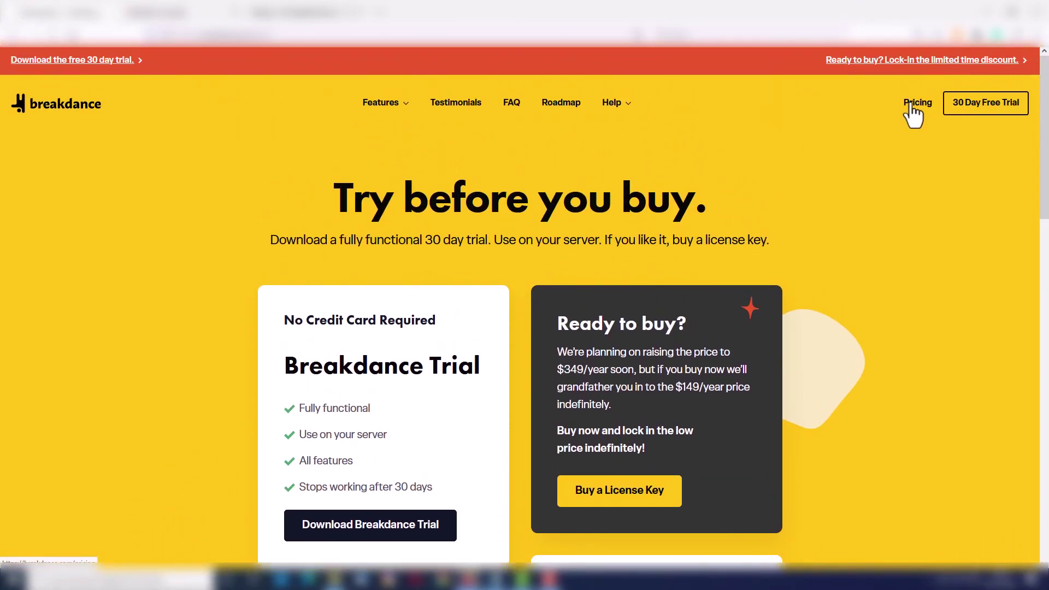
Open the Pricing page showing the Website Builder at $149 yearly.
{"action": "left_click", "coordinate": [910, 109]}
{"action": "left_click_drag", "start_coordinate": [1046, 81], "coordinate": [1046, 102]}
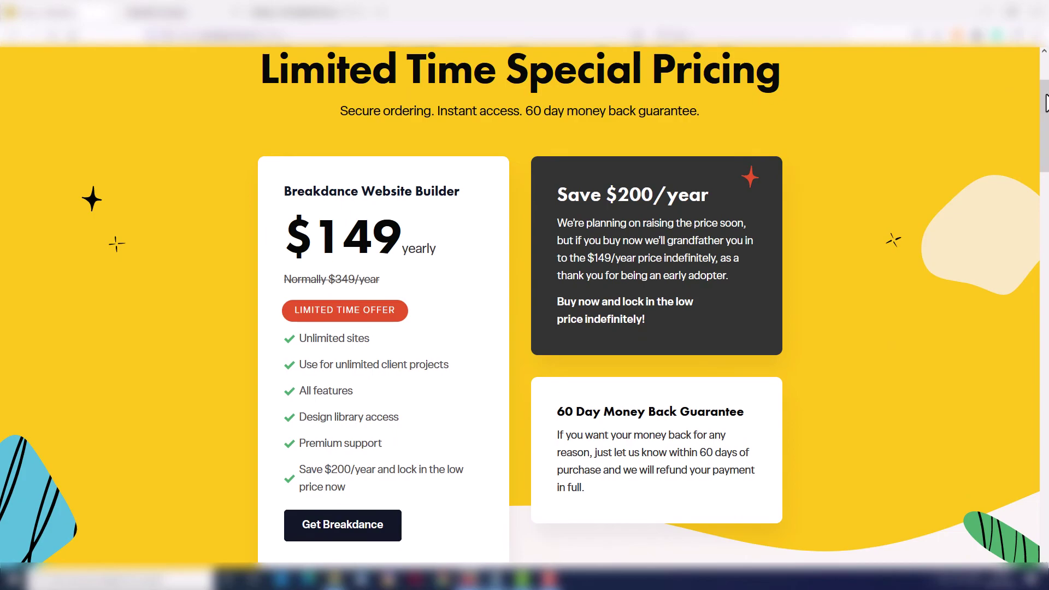